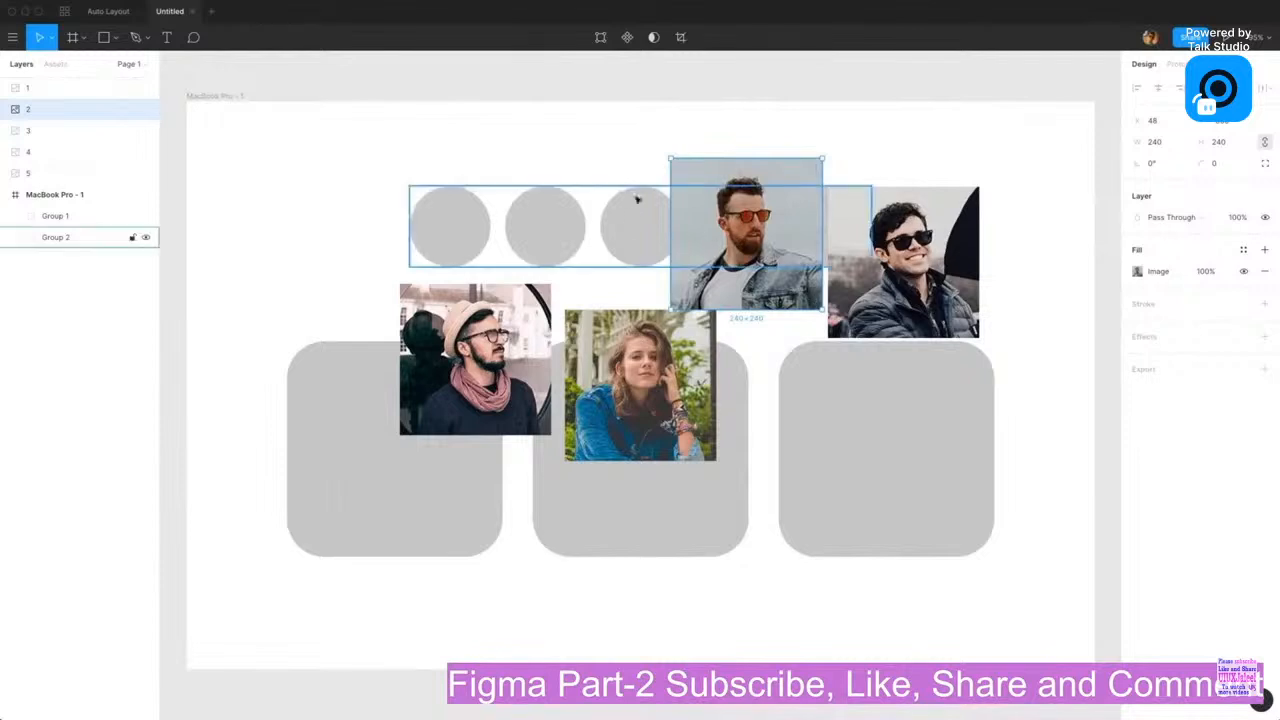
# Undo the placement of the five loose profile photos on the canvas
pyautogui.press('super+z')
pyautogui.press('super+z')
pyautogui.press('super+z')
pyautogui.press('super+z')
pyautogui.press('super+z')
# Place the five profile images at their original size across the upper part of the frame
pyautogui.click(114, 37)
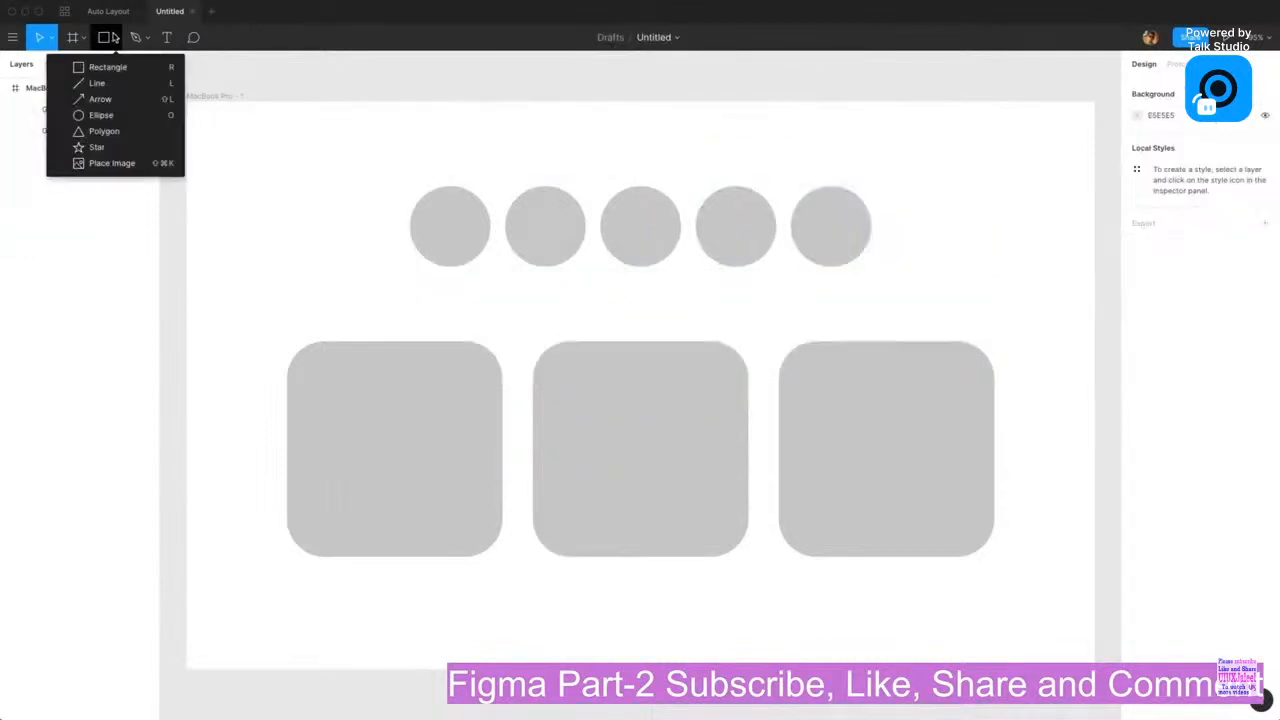
pyautogui.click(111, 163)
pyautogui.moveTo(513, 185); pyautogui.dragTo(469, 103)
pyautogui.click(912, 340)
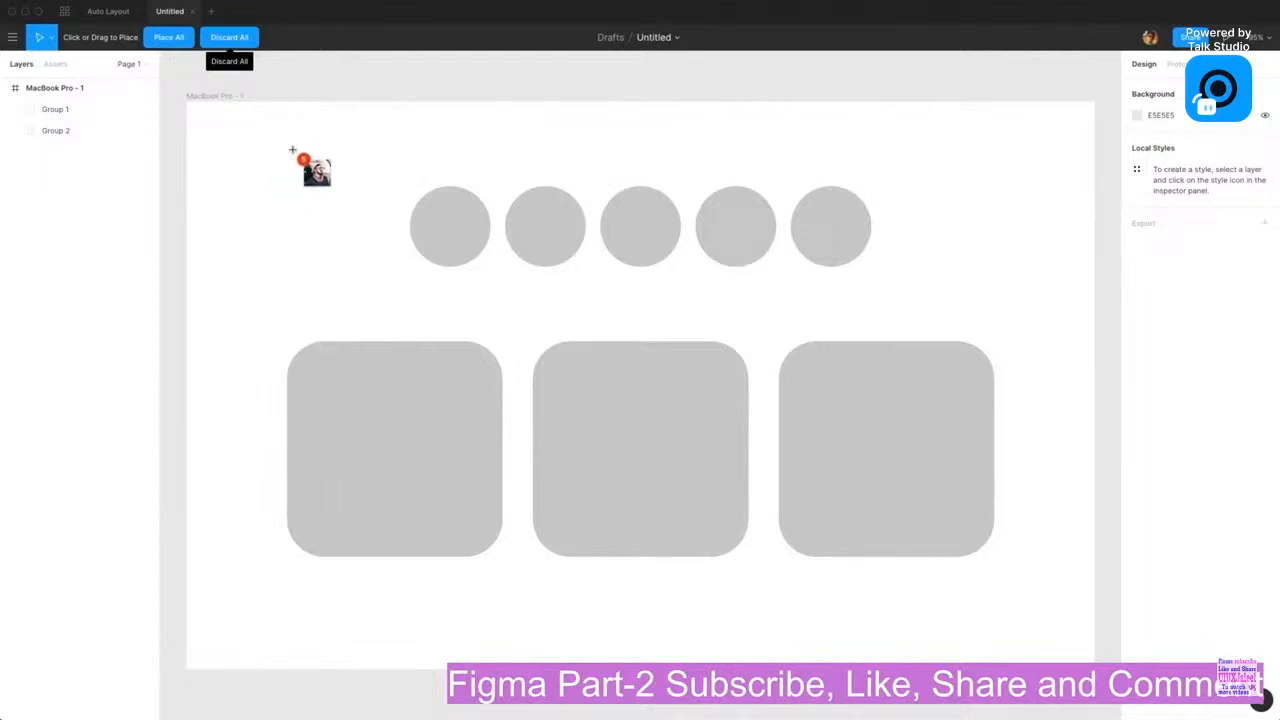
pyautogui.click(293, 152)
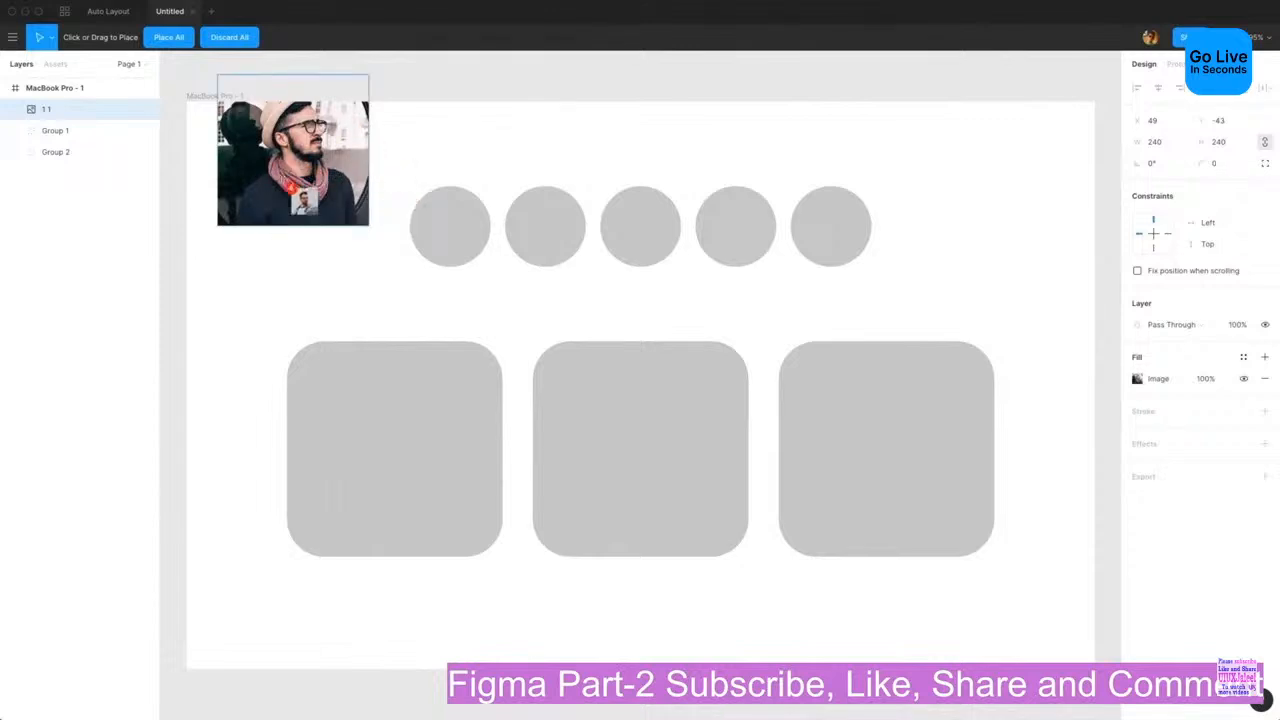
pyautogui.click(410, 157)
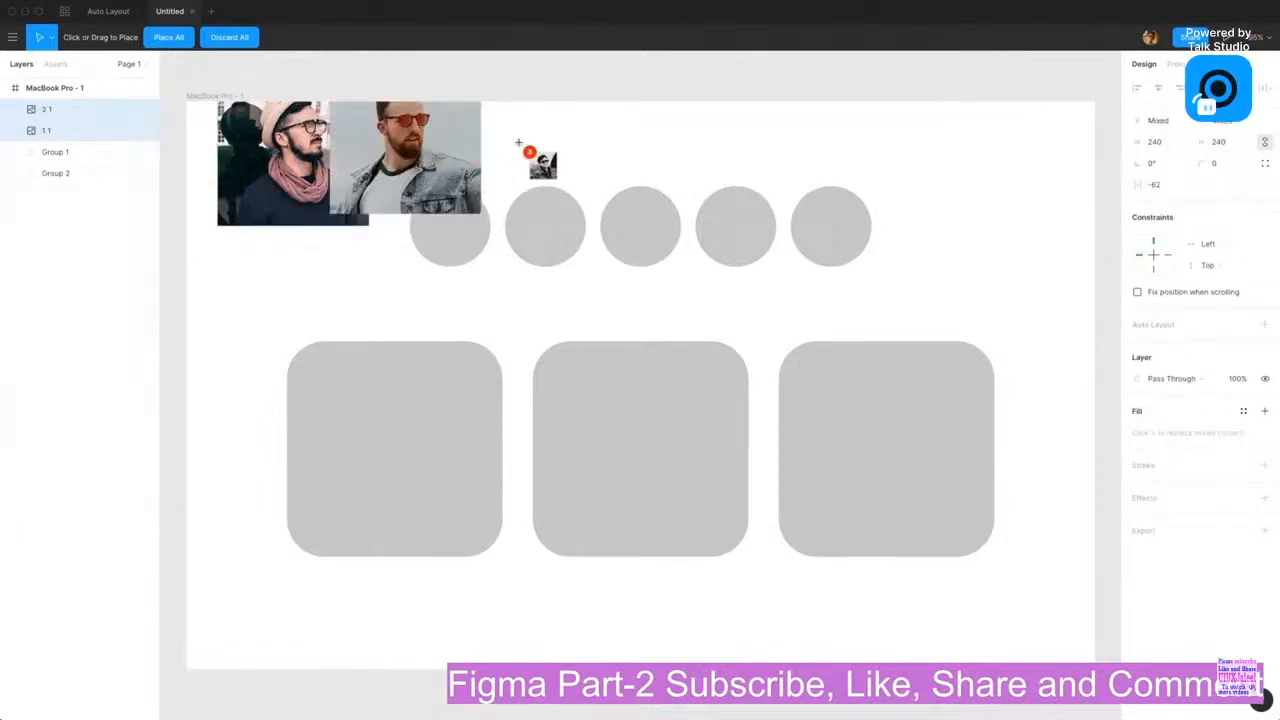
pyautogui.click(520, 150)
pyautogui.click(622, 156)
pyautogui.click(765, 150)
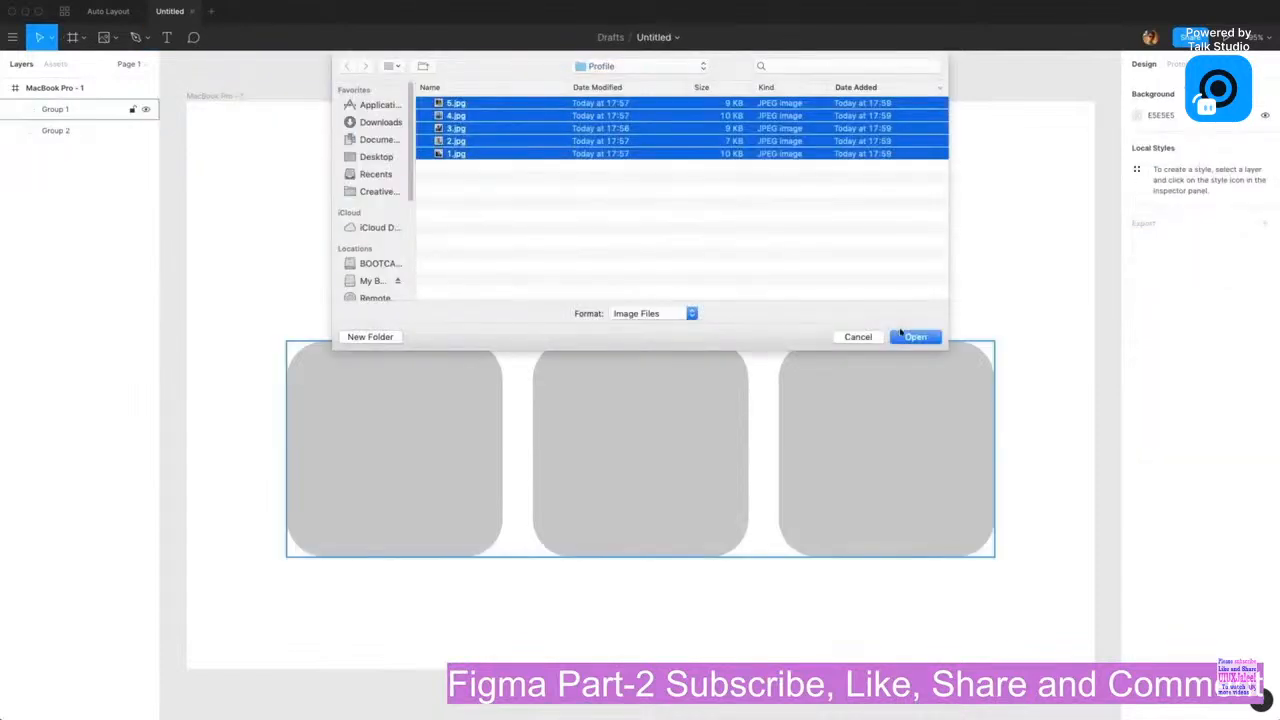
# Import the five Profile images, place several at different custom sizes on the frame, and undo the placement
pyautogui.click(892, 334)
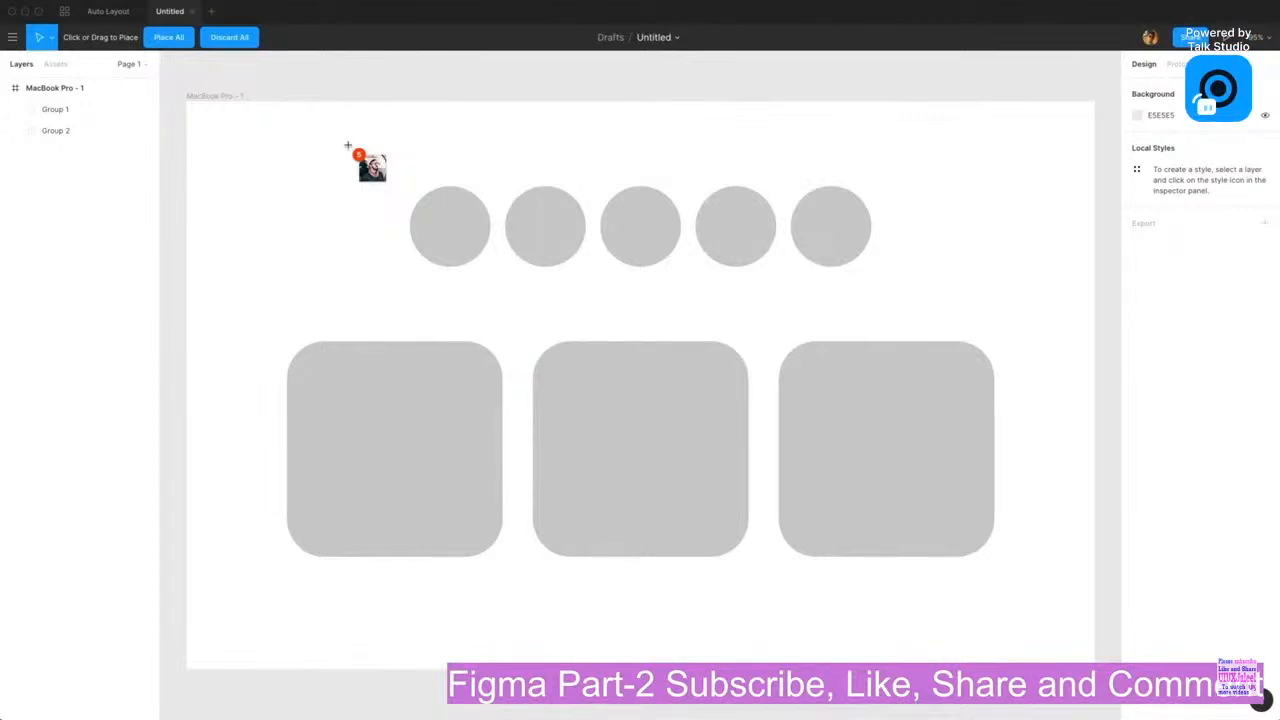
pyautogui.moveTo(254, 127); pyautogui.dragTo(557, 428)
pyautogui.moveTo(585, 176); pyautogui.dragTo(864, 560)
pyautogui.moveTo(840, 147); pyautogui.dragTo(1000, 312)
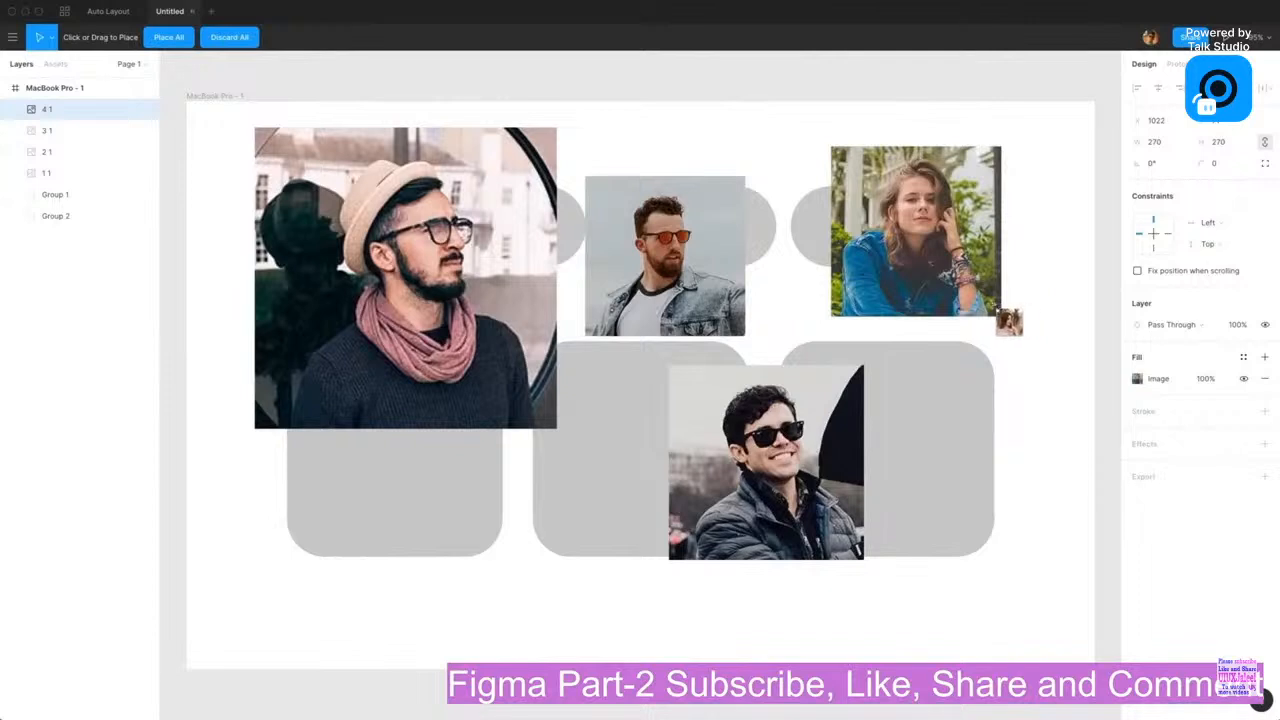
pyautogui.hotkey('ctrl', 'z')
pyautogui.hotkey('ctrl', 'z')
# Place the five profile images into the five grey circles, one image per circle from first to last
pyautogui.click(108, 37)
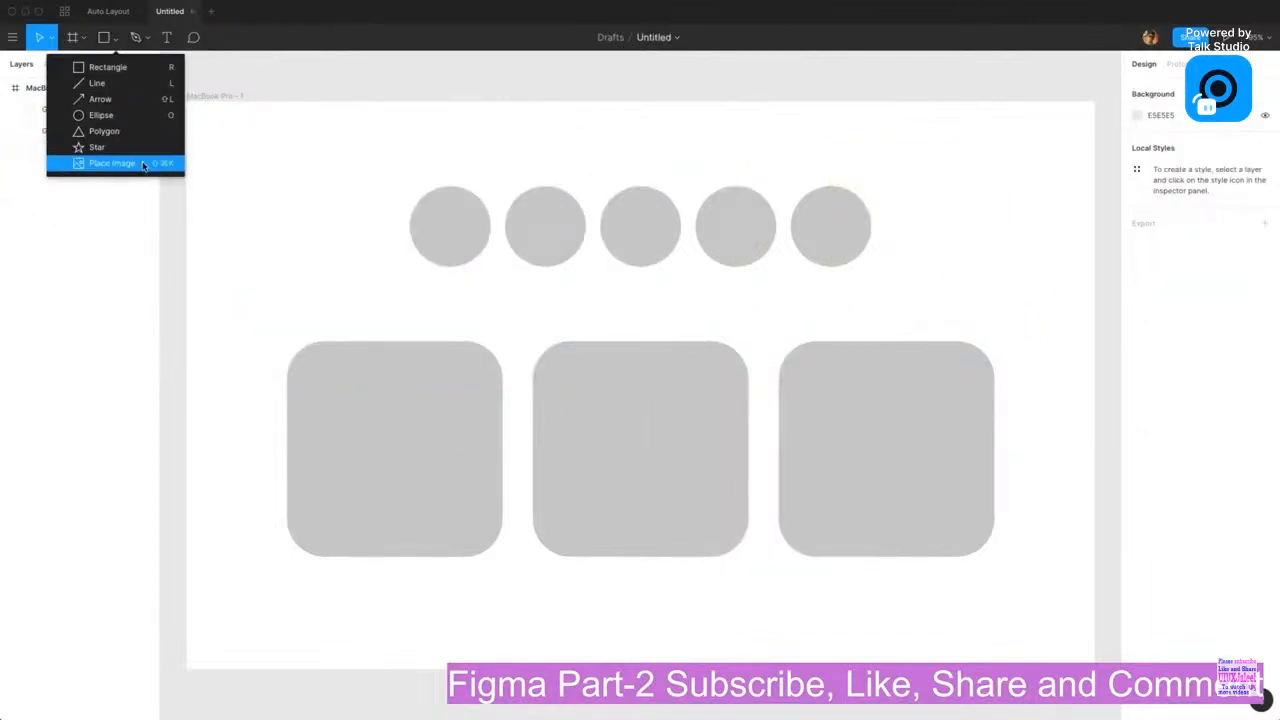
pyautogui.click(112, 163)
pyautogui.moveTo(720, 220); pyautogui.dragTo(398, 24)
pyautogui.click(918, 337)
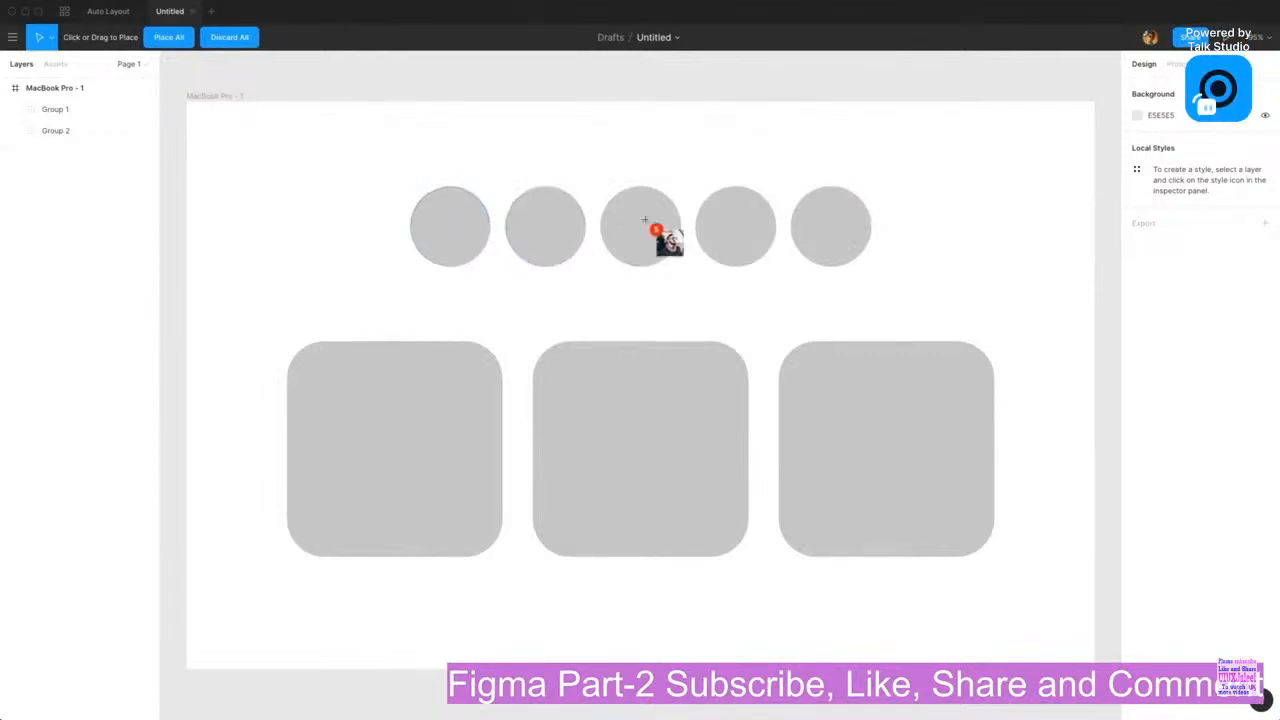
pyautogui.click(452, 226)
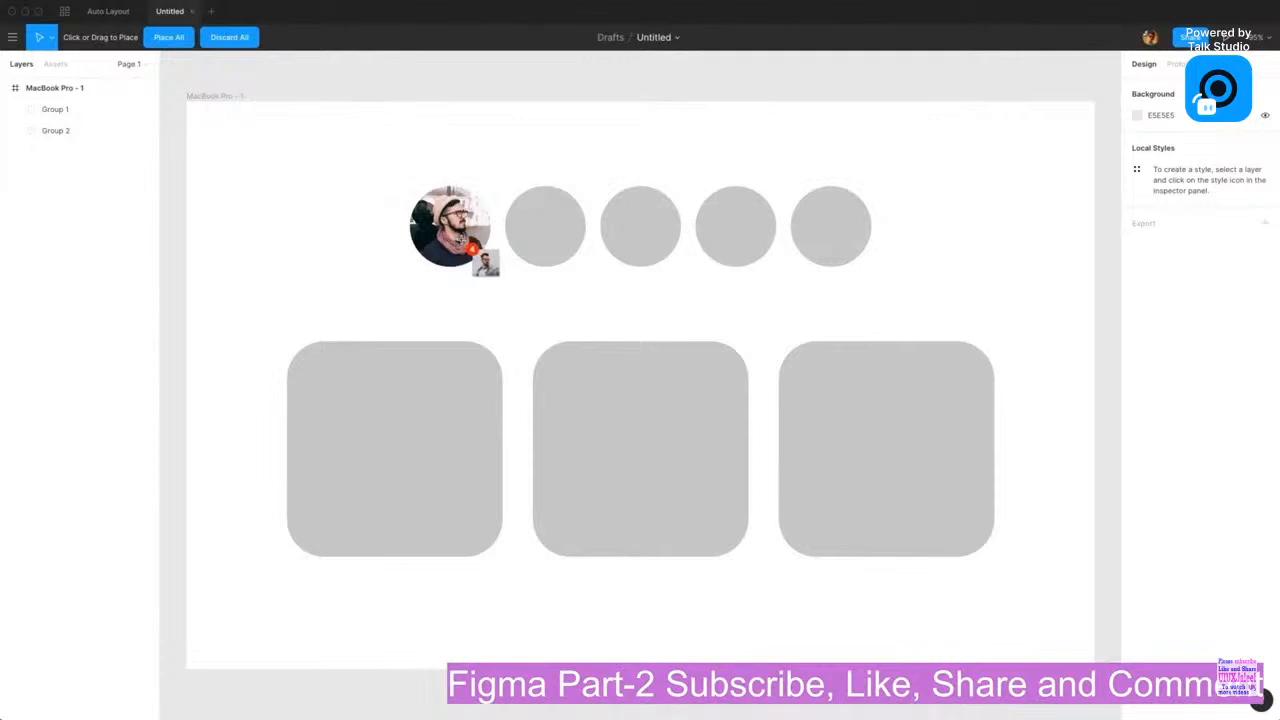
pyautogui.click(543, 224)
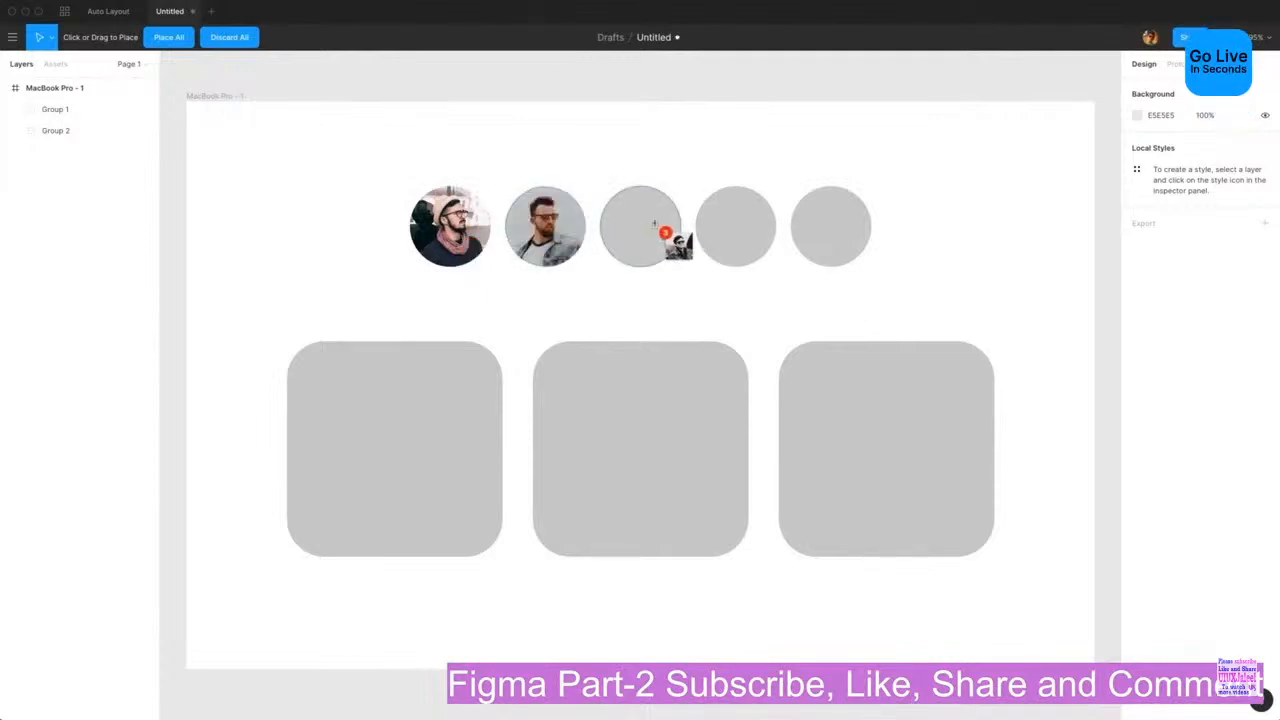
pyautogui.click(650, 225)
pyautogui.click(727, 224)
pyautogui.click(828, 232)
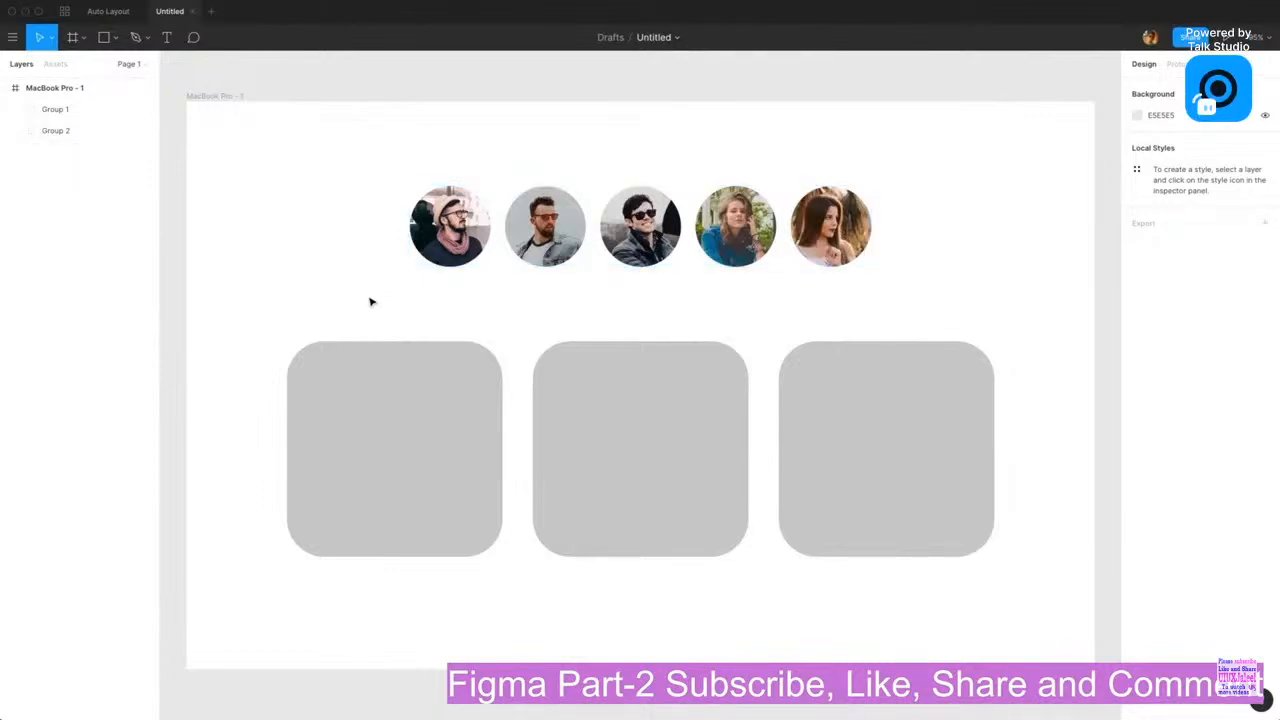
# Change the first rounded square's fill from solid to Image and choose the profile photo of the man in the hat
pyautogui.press('super+ctrl')
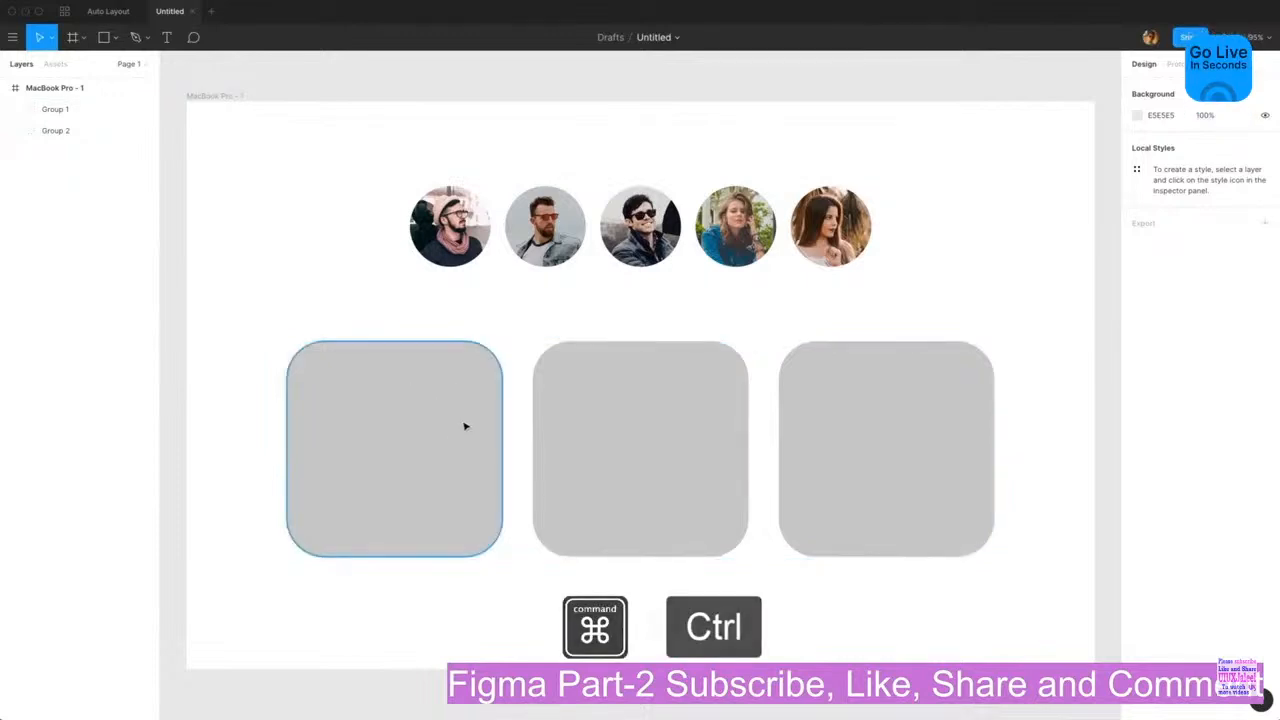
pyautogui.keyDown('super'); pyautogui.click(420, 426); pyautogui.keyUp('super')
pyautogui.click(1121, 317)
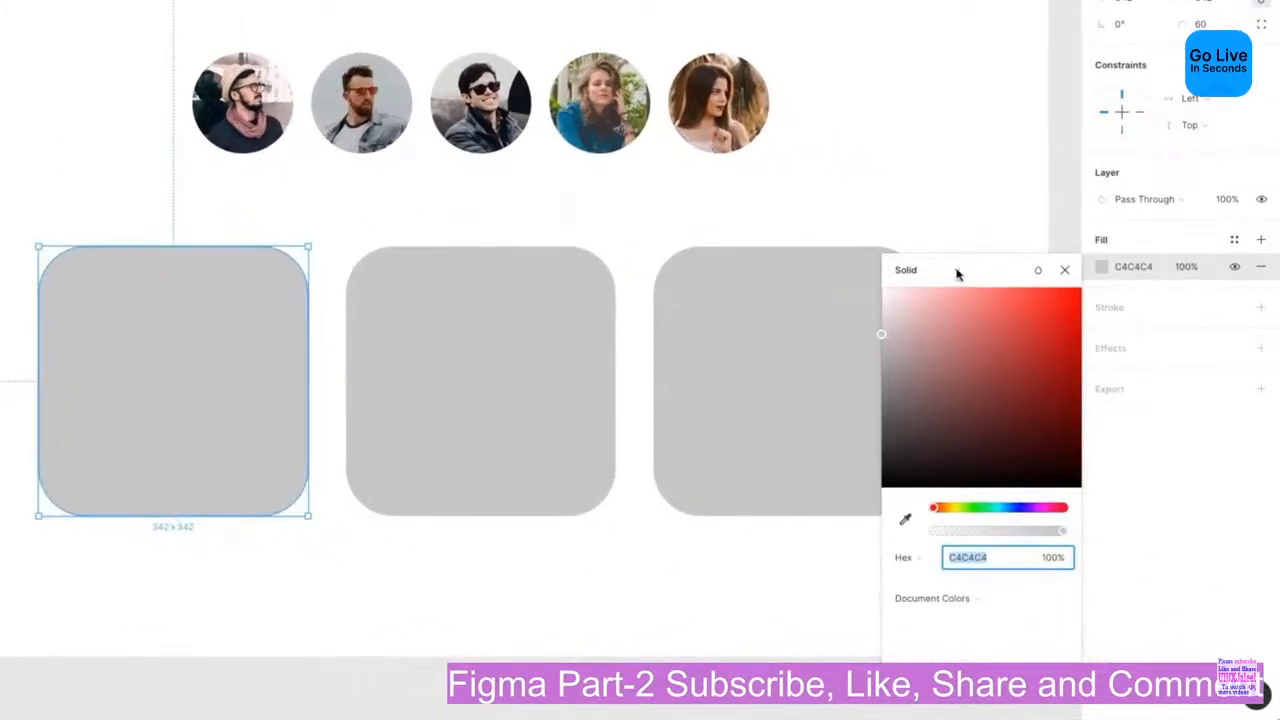
pyautogui.click(910, 270)
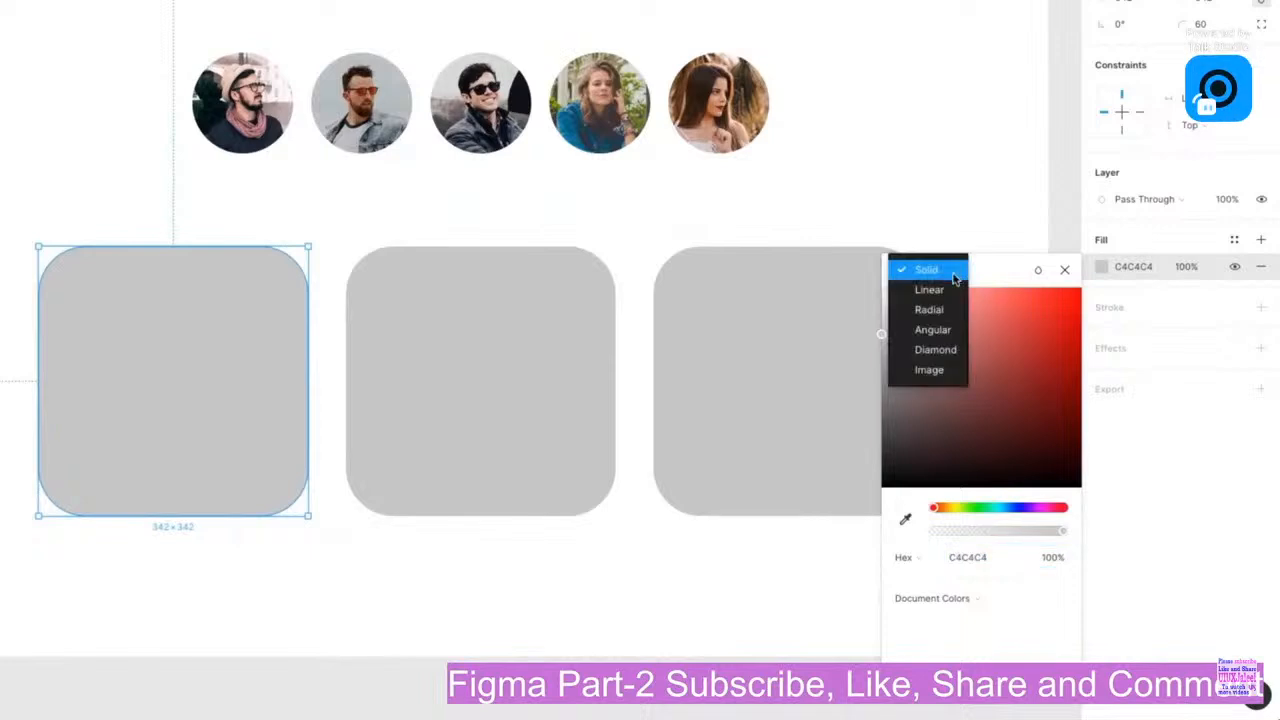
pyautogui.click(918, 371)
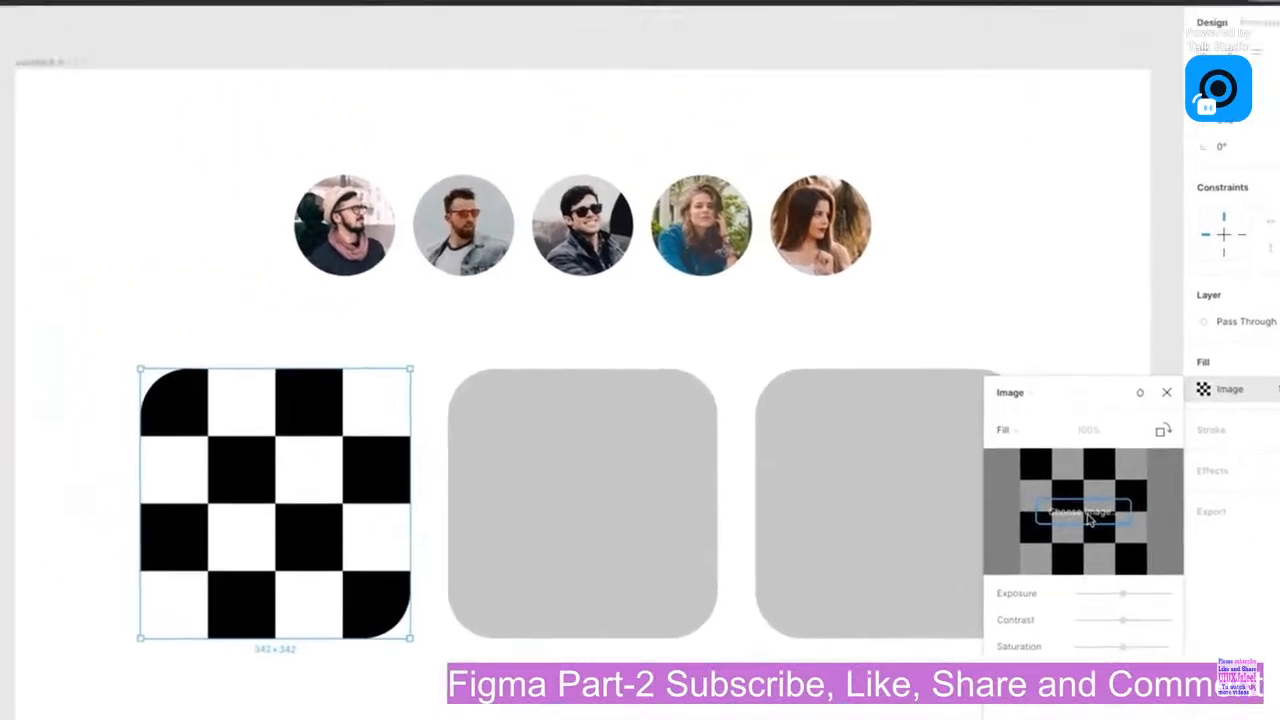
pyautogui.click(1089, 518)
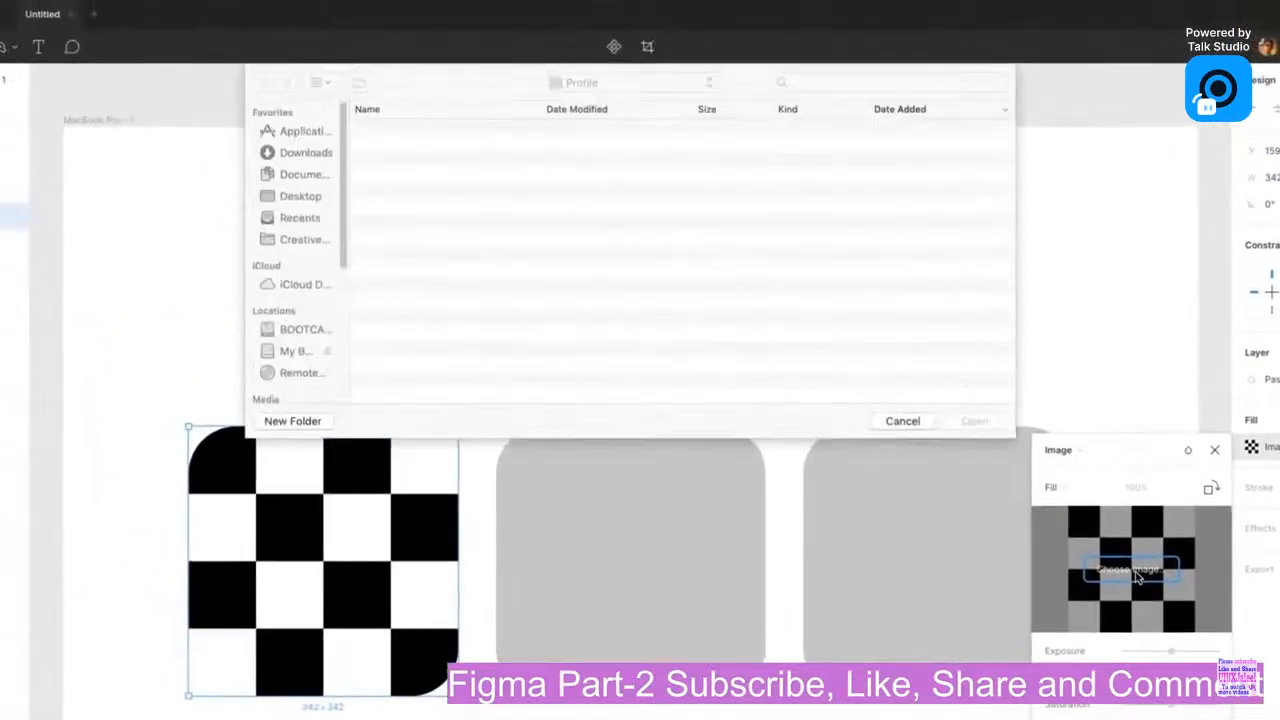
pyautogui.doubleClick(389, 196)
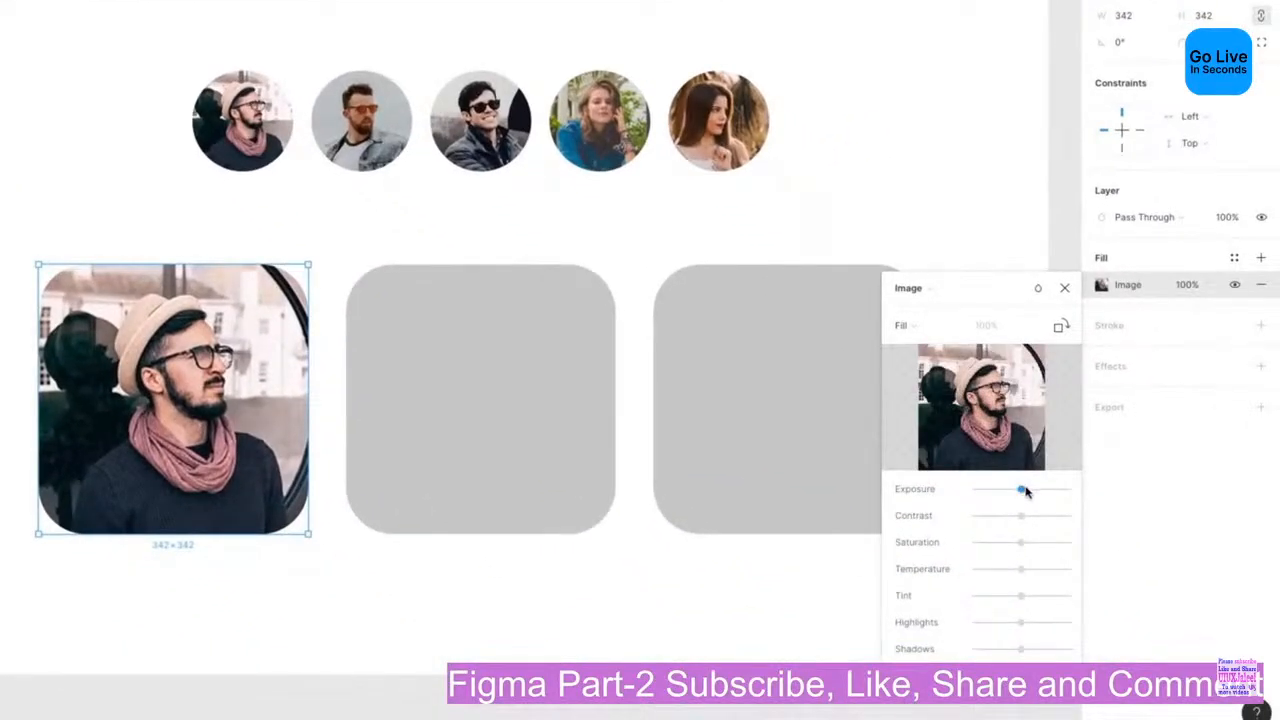
# Adjust the tint, highlights and shadows of the first square's image fill, and rotate the image
pyautogui.moveTo(1022, 490)
pyautogui.mouseDown()
pyautogui.moveTo(1040, 491)
pyautogui.moveTo(1020, 491)
pyautogui.mouseUp()
pyautogui.moveTo(1021, 542); pyautogui.dragTo(1031, 649)
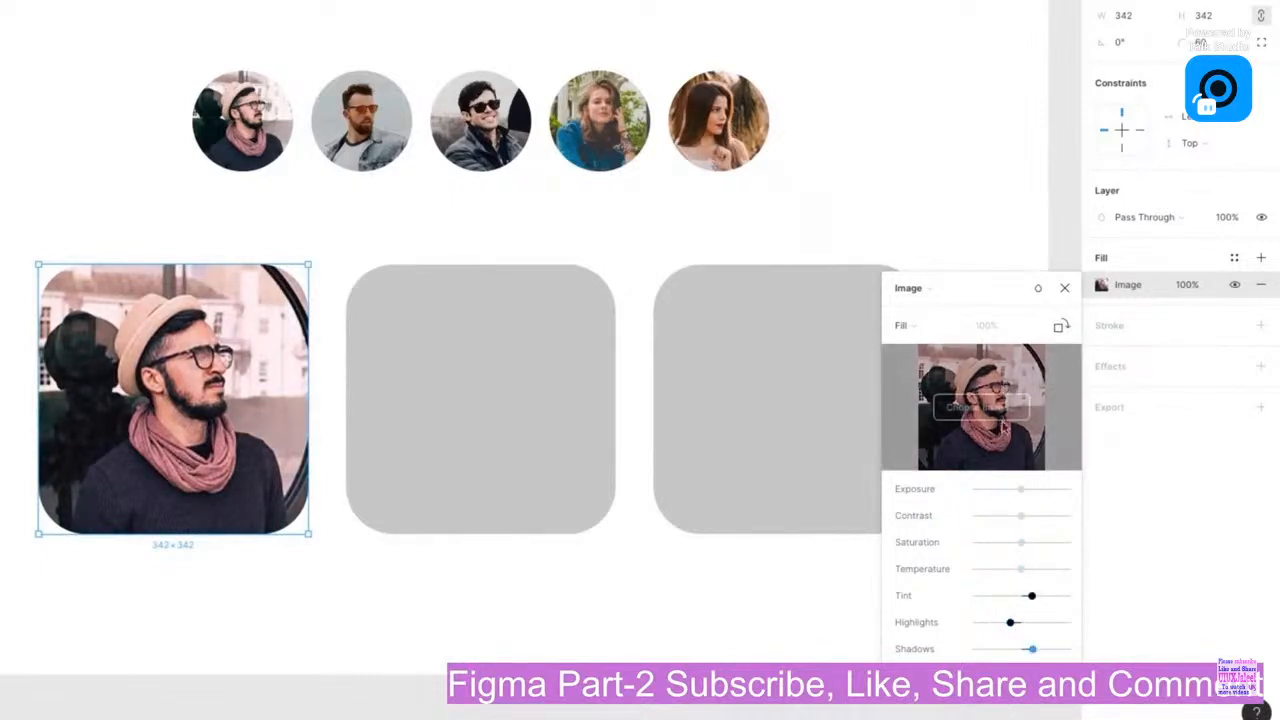
pyautogui.click(1060, 326)
pyautogui.click(1060, 326)
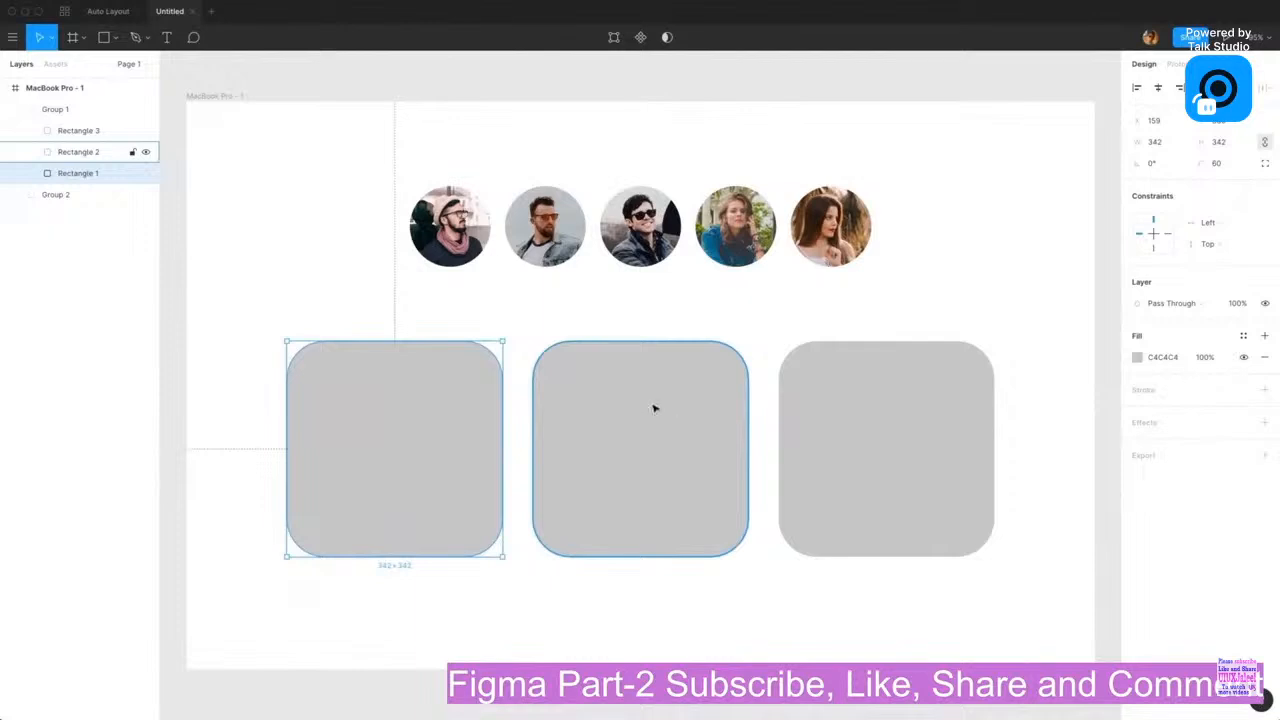
# Place 1.jpeg, 2.jpg and 3.jpeg from the Cards folder into the three grey rounded squares, one image per square
pyautogui.click(116, 37)
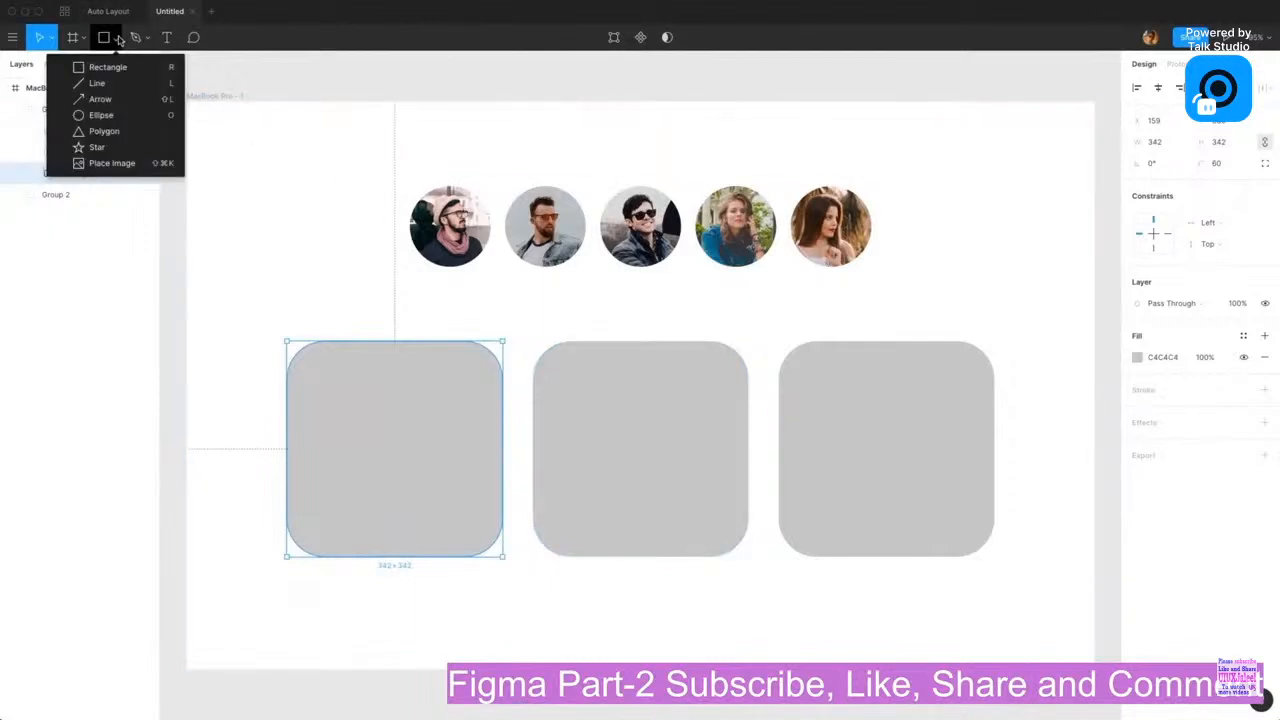
pyautogui.click(115, 163)
pyautogui.click(423, 122)
pyautogui.click(423, 106)
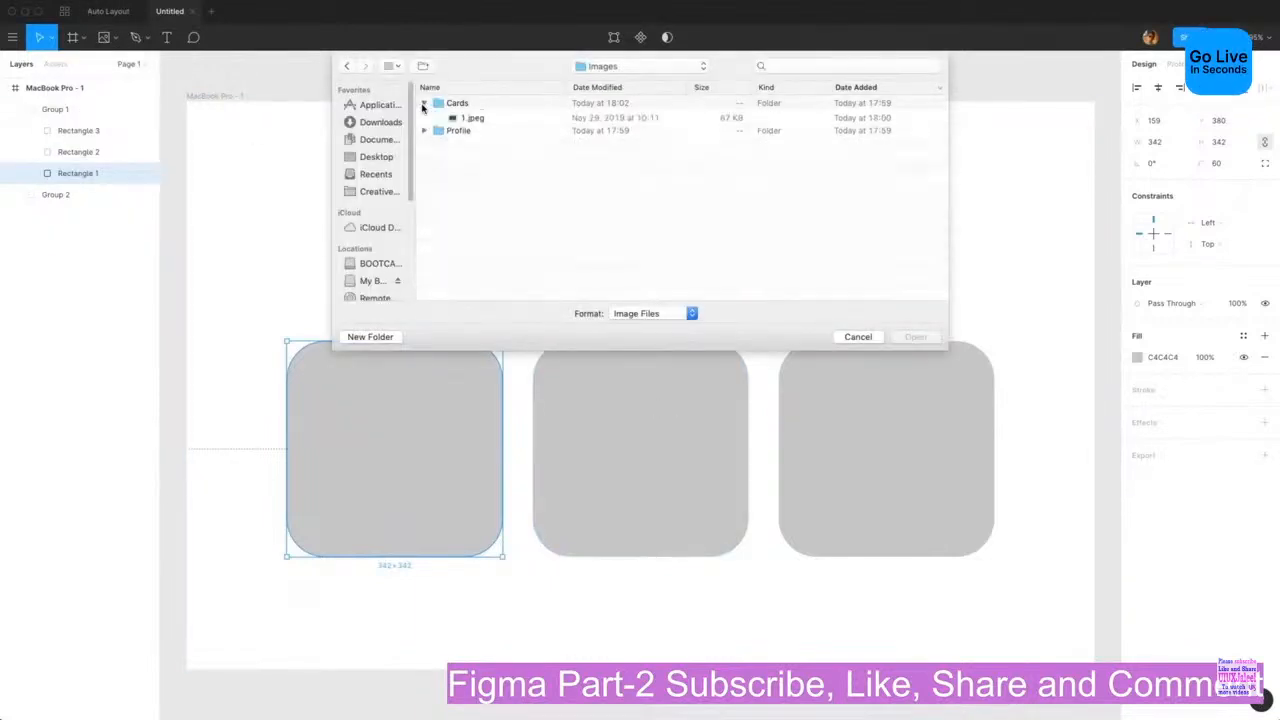
pyautogui.click(452, 105)
pyautogui.click(466, 117)
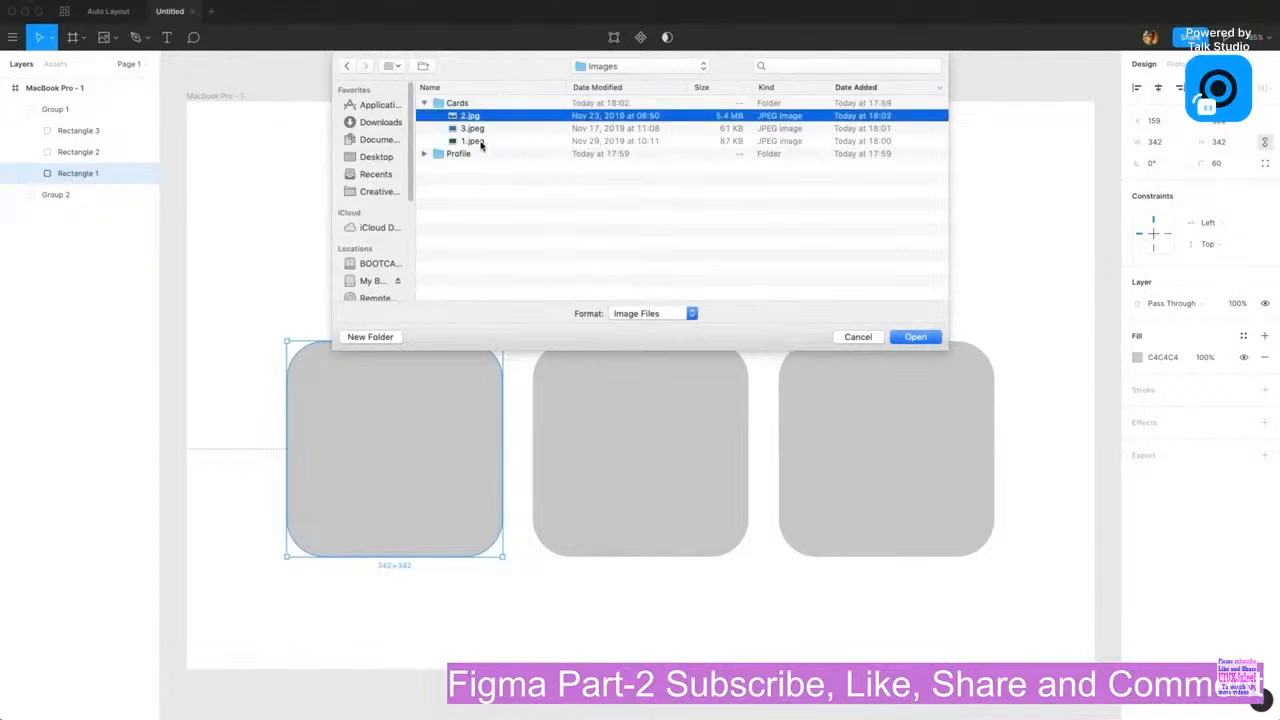
pyautogui.keyDown('shift'); pyautogui.click(480, 143); pyautogui.keyUp('shift')
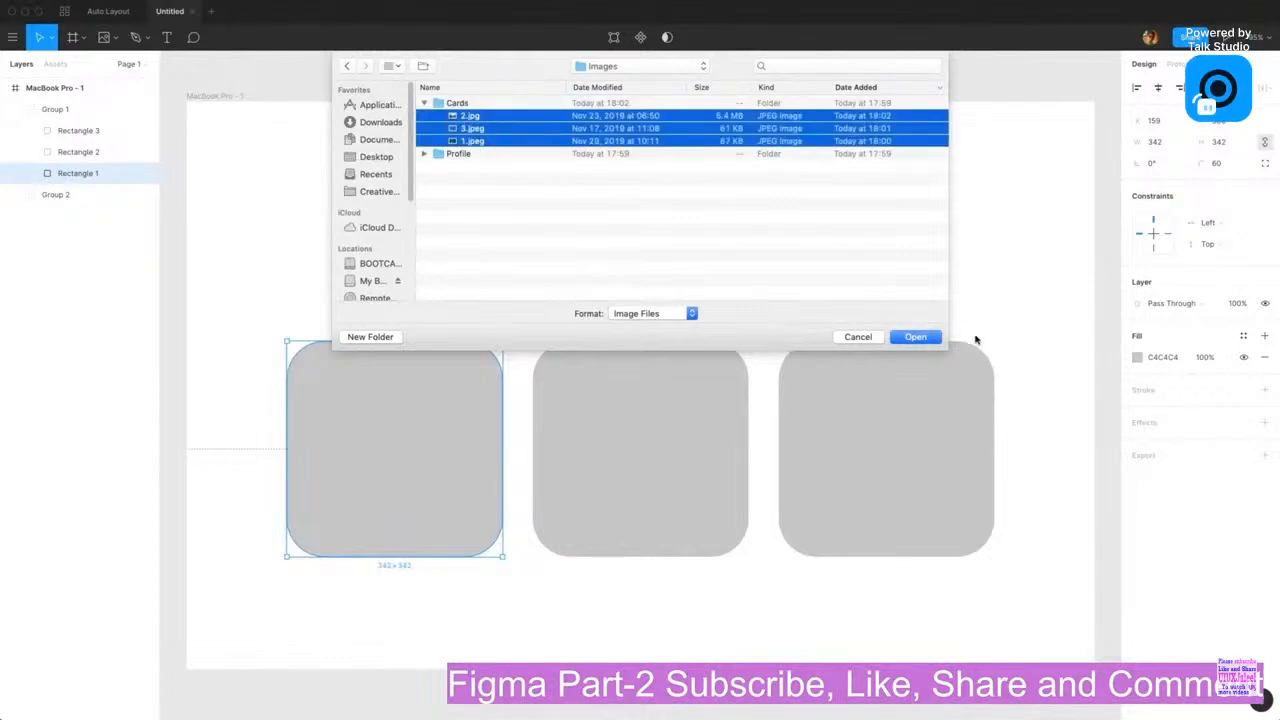
pyautogui.click(916, 337)
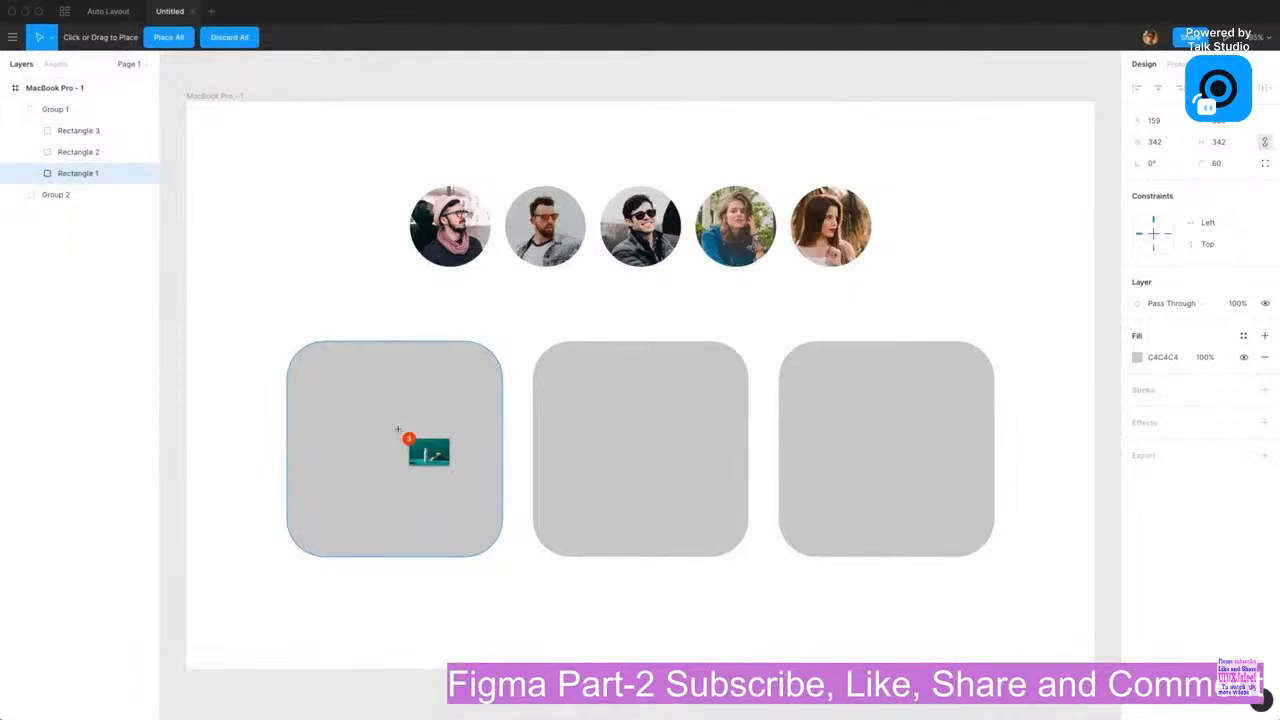
pyautogui.click(398, 430)
pyautogui.click(681, 443)
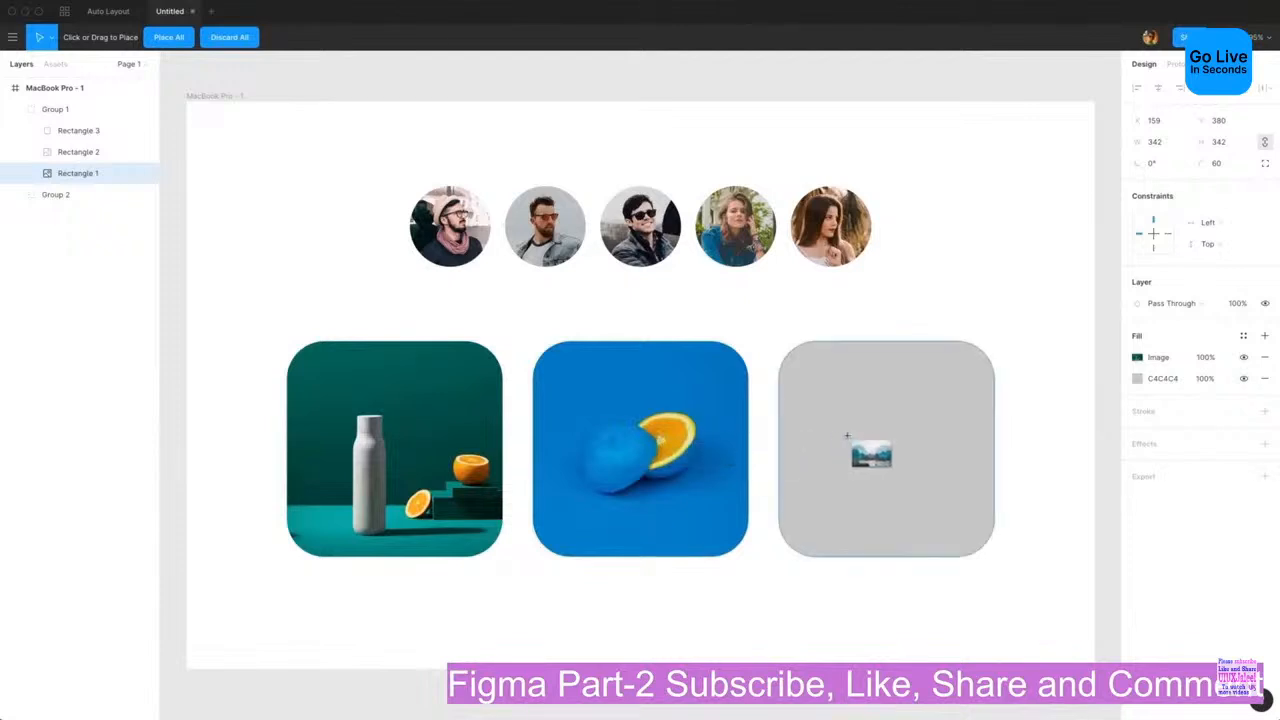
pyautogui.click(836, 433)
pyautogui.click(1091, 343)
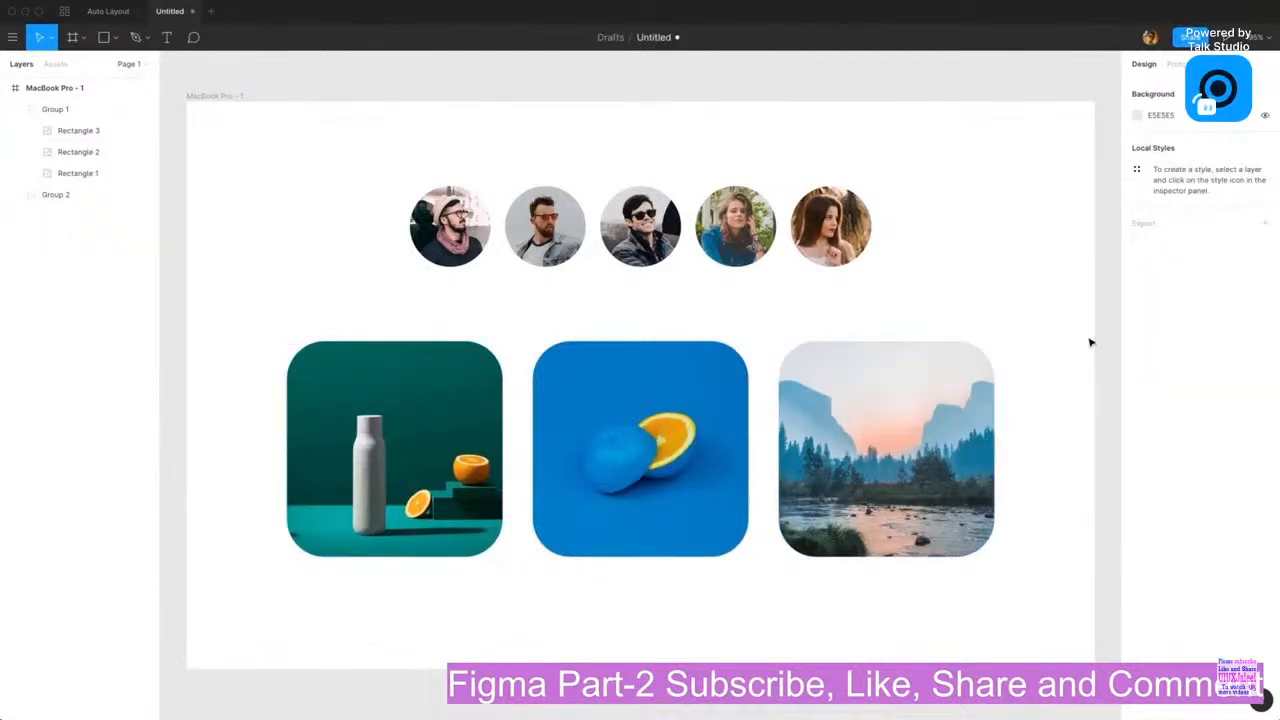
# Try adjusting the corner radius of the landscape card
pyautogui.click(877, 357)
pyautogui.moveTo(958, 383)
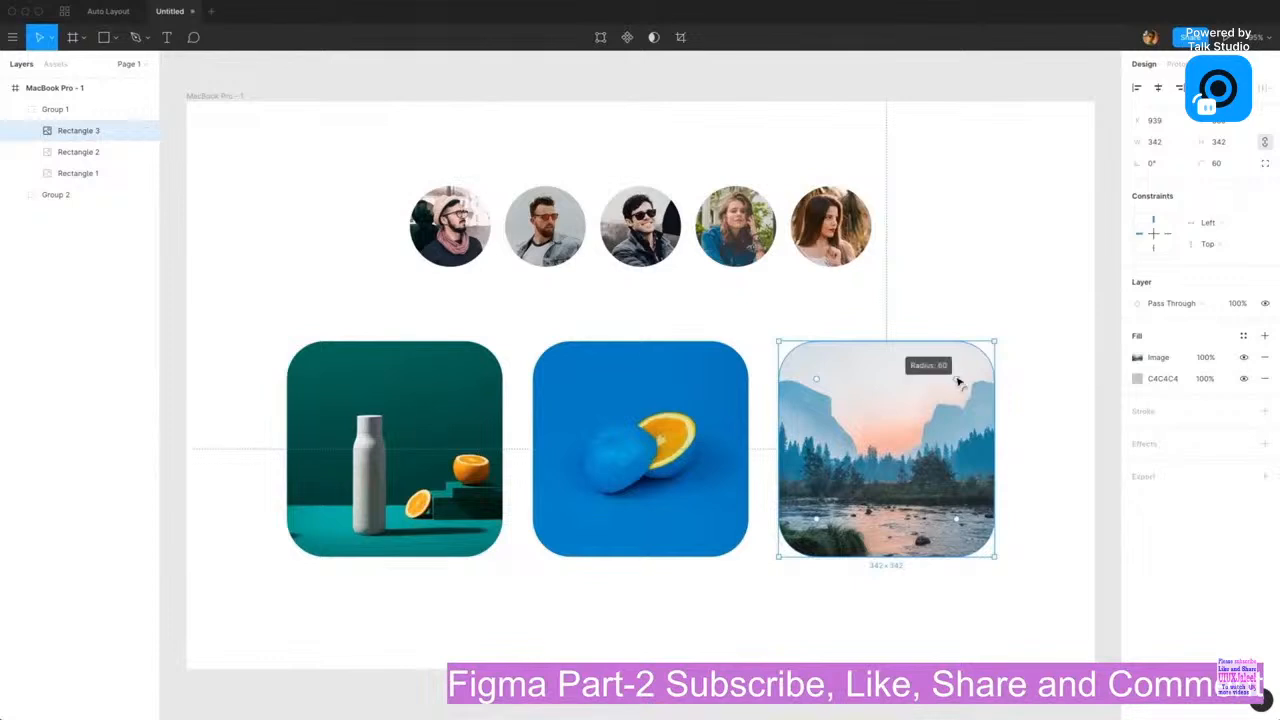
pyautogui.moveTo(958, 383); pyautogui.dragTo(1004, 400)
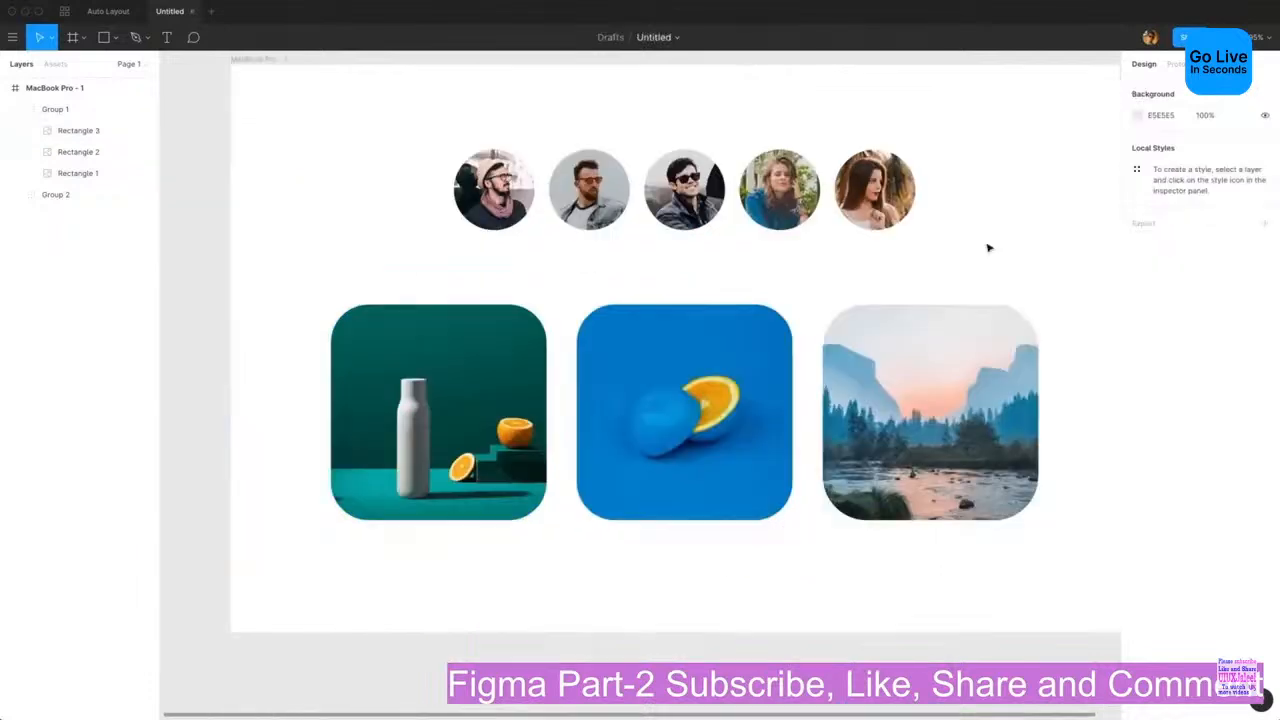
pyautogui.hscroll(2, 983, 240)
pyautogui.scroll(1, 940, 251)
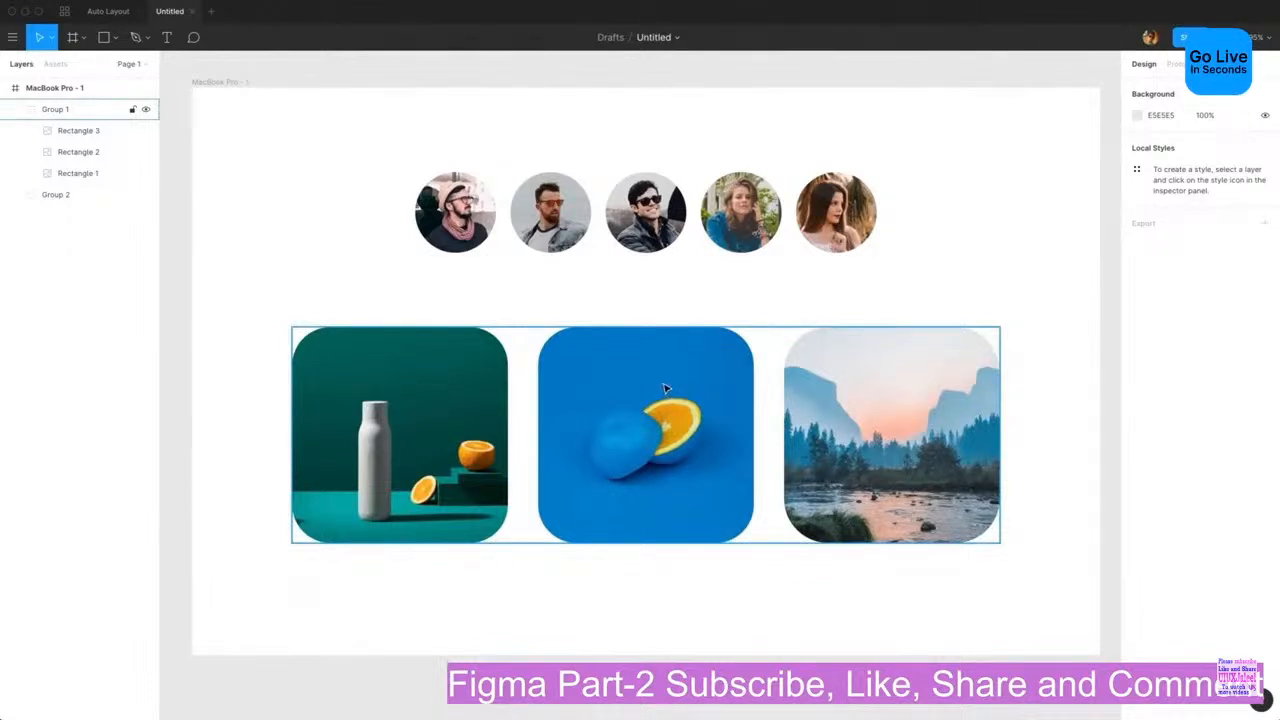
# Preview the MacBook Pro - 1 frame in presentation mode and close the preview
pyautogui.click(347, 225)
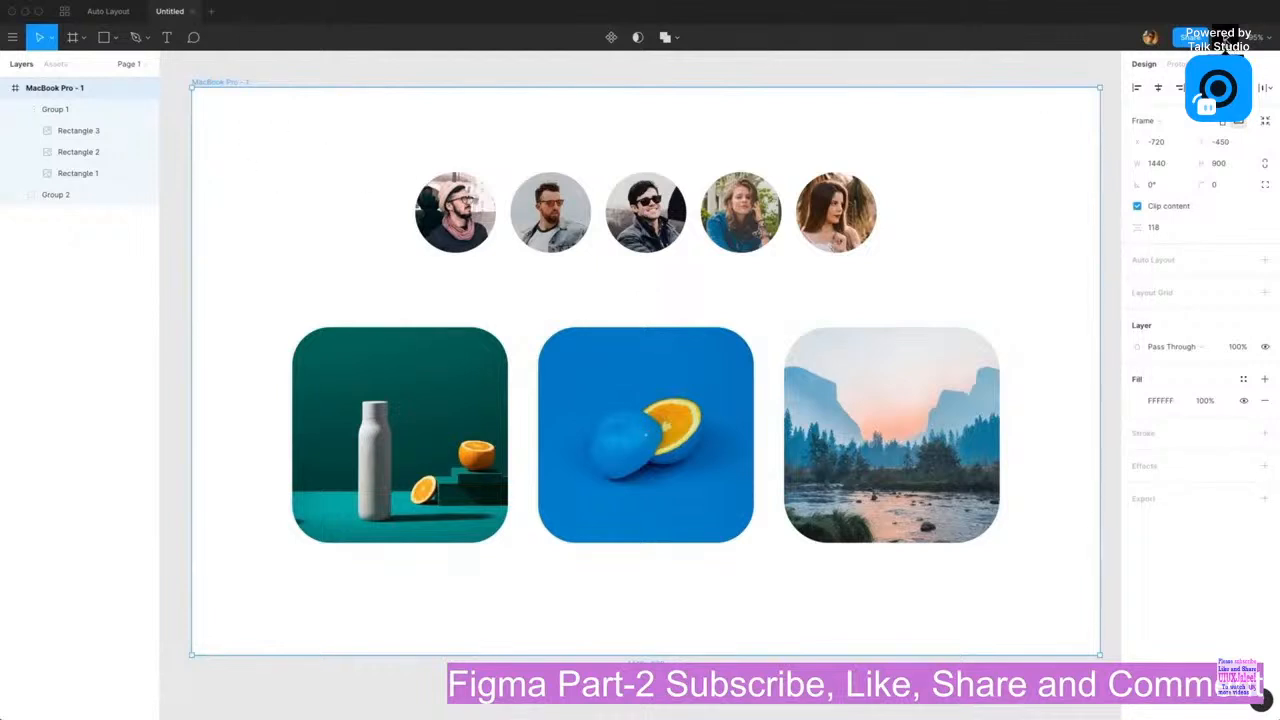
pyautogui.click(1224, 37)
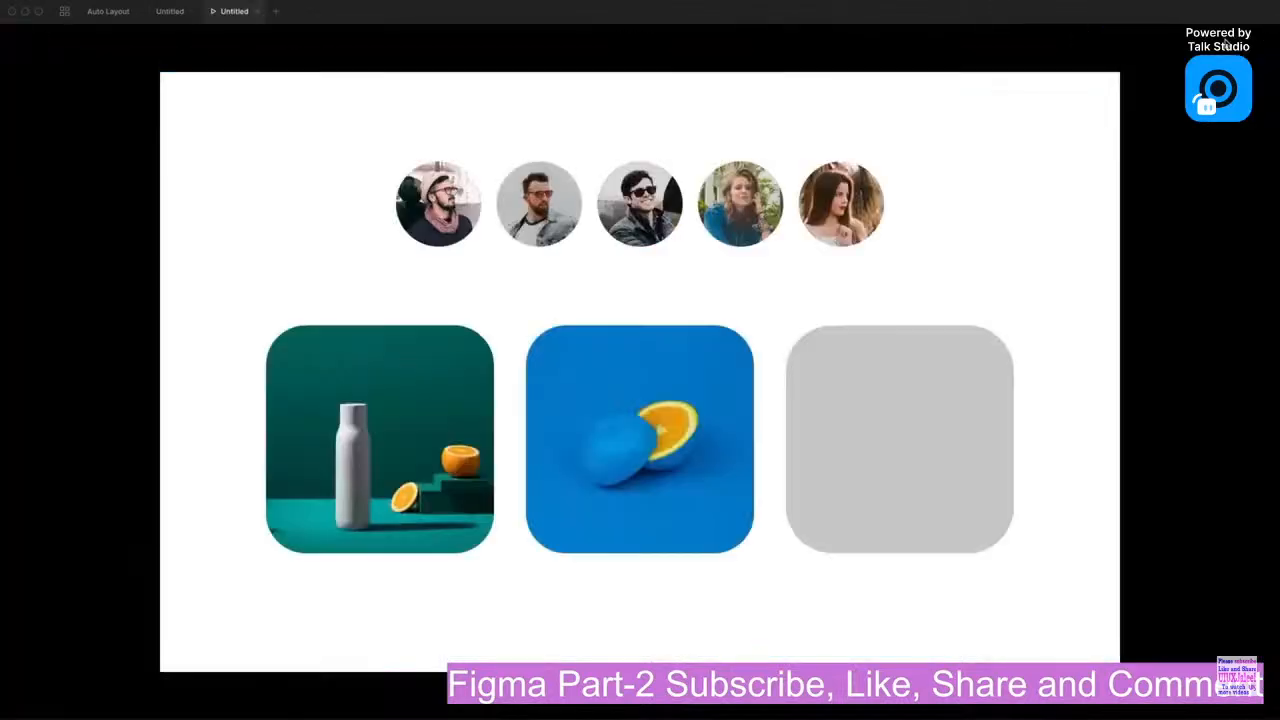
pyautogui.click(257, 11)
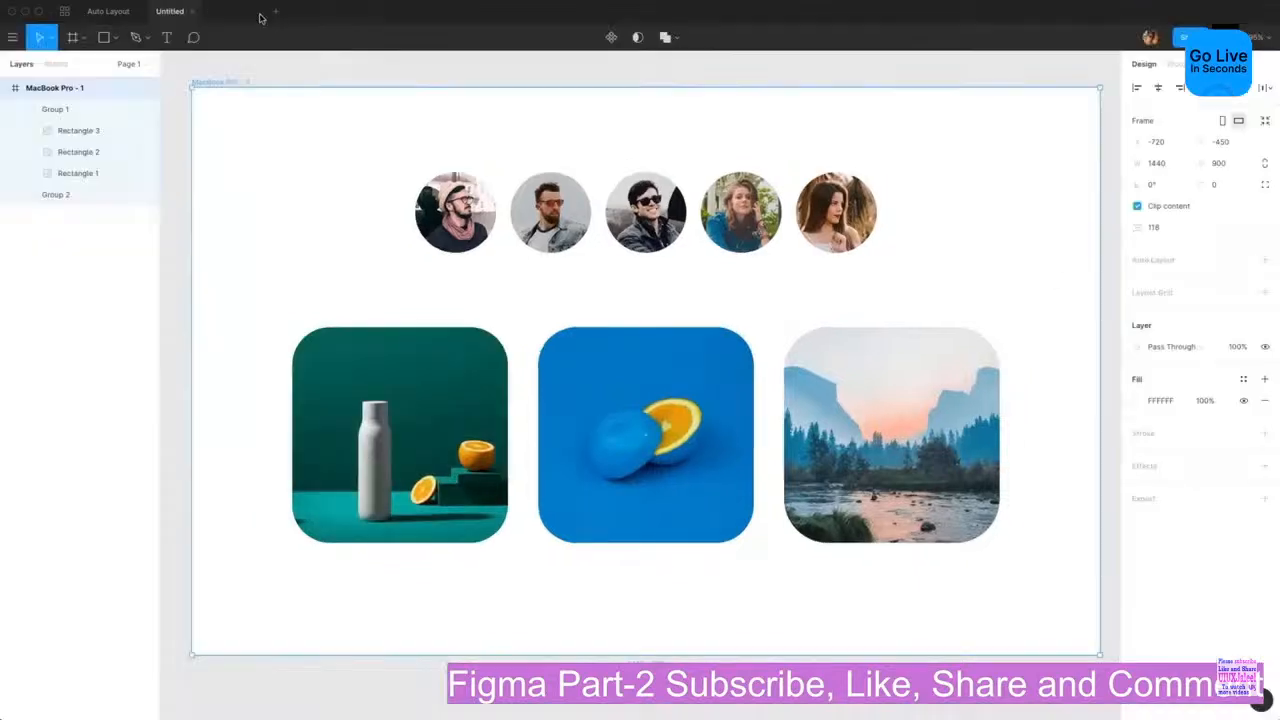
# Place the avocado GIF into the middle rounded square over the orange image
pyautogui.click(507, 438)
pyautogui.doubleClick(673, 403)
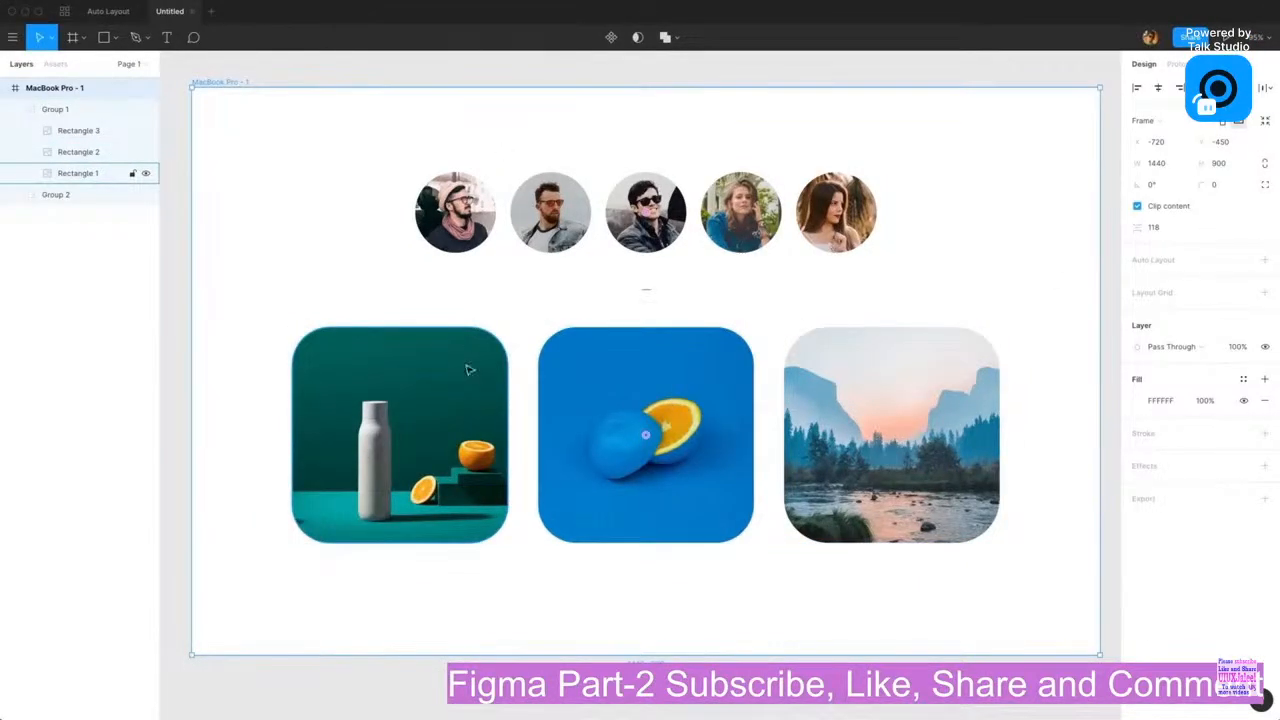
pyautogui.click(712, 418)
pyautogui.click(113, 37)
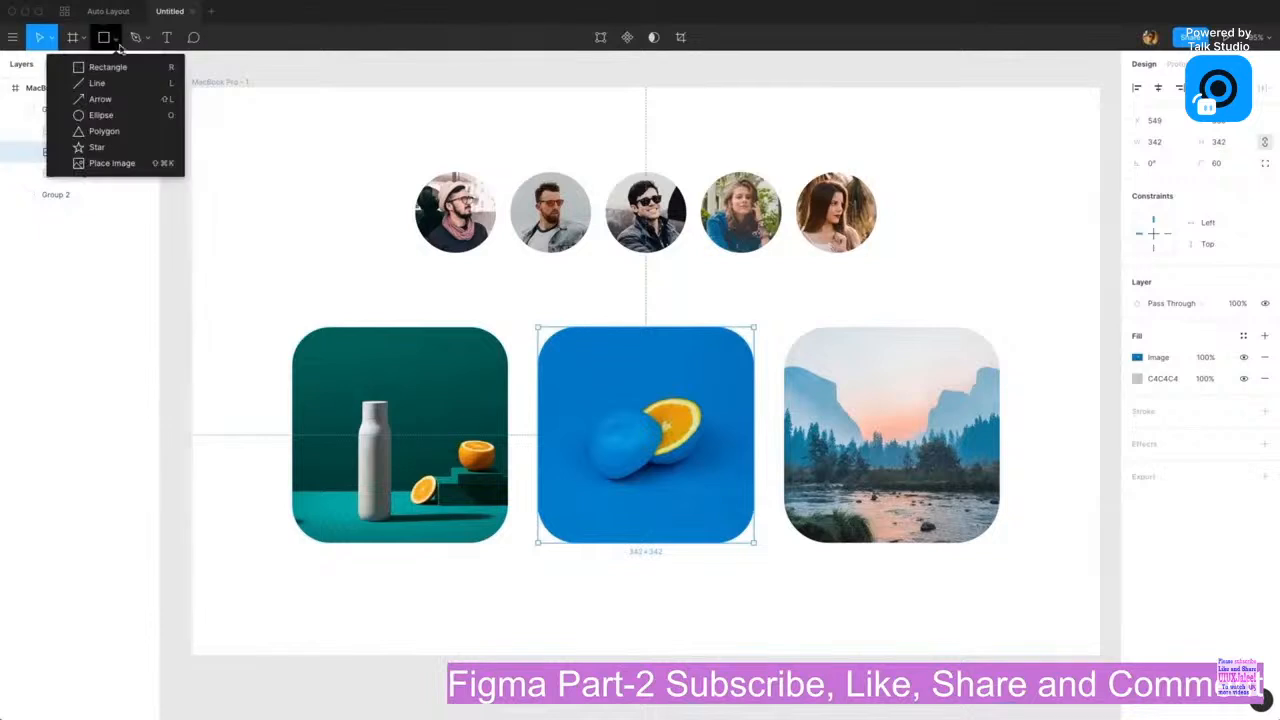
pyautogui.click(120, 163)
pyautogui.doubleClick(470, 104)
pyautogui.click(471, 106)
pyautogui.doubleClick(470, 104)
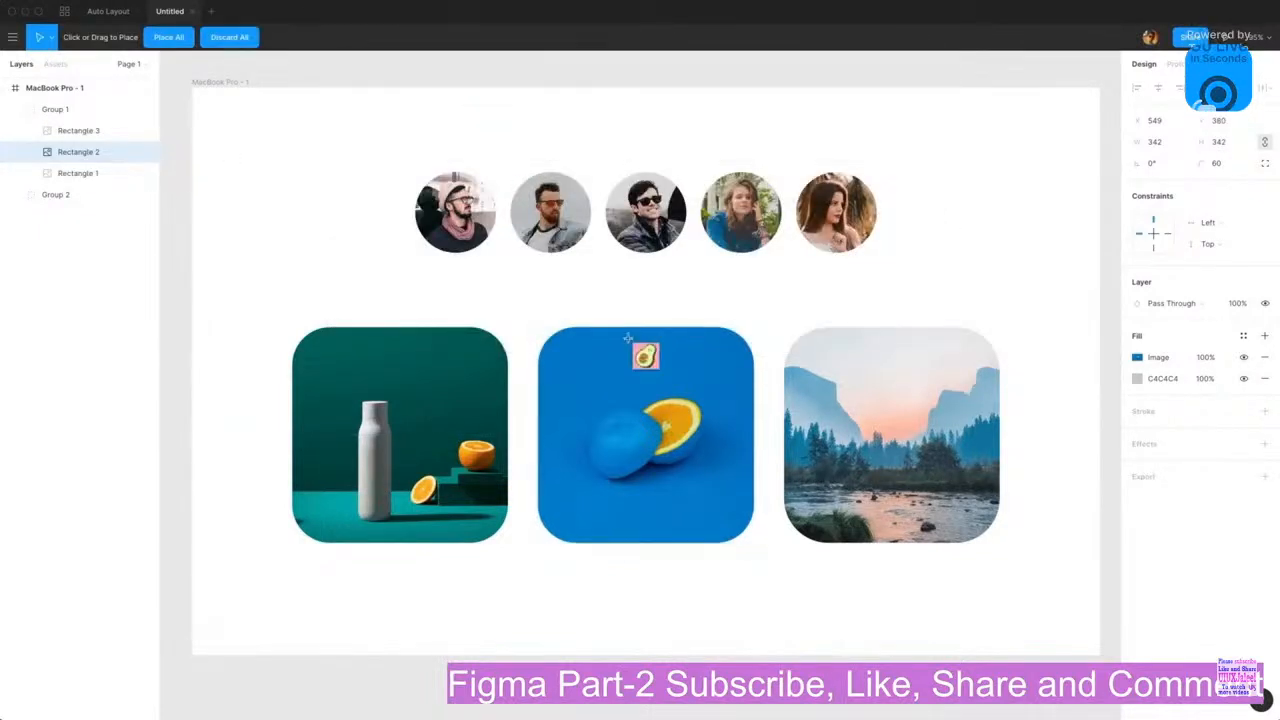
pyautogui.click(640, 380)
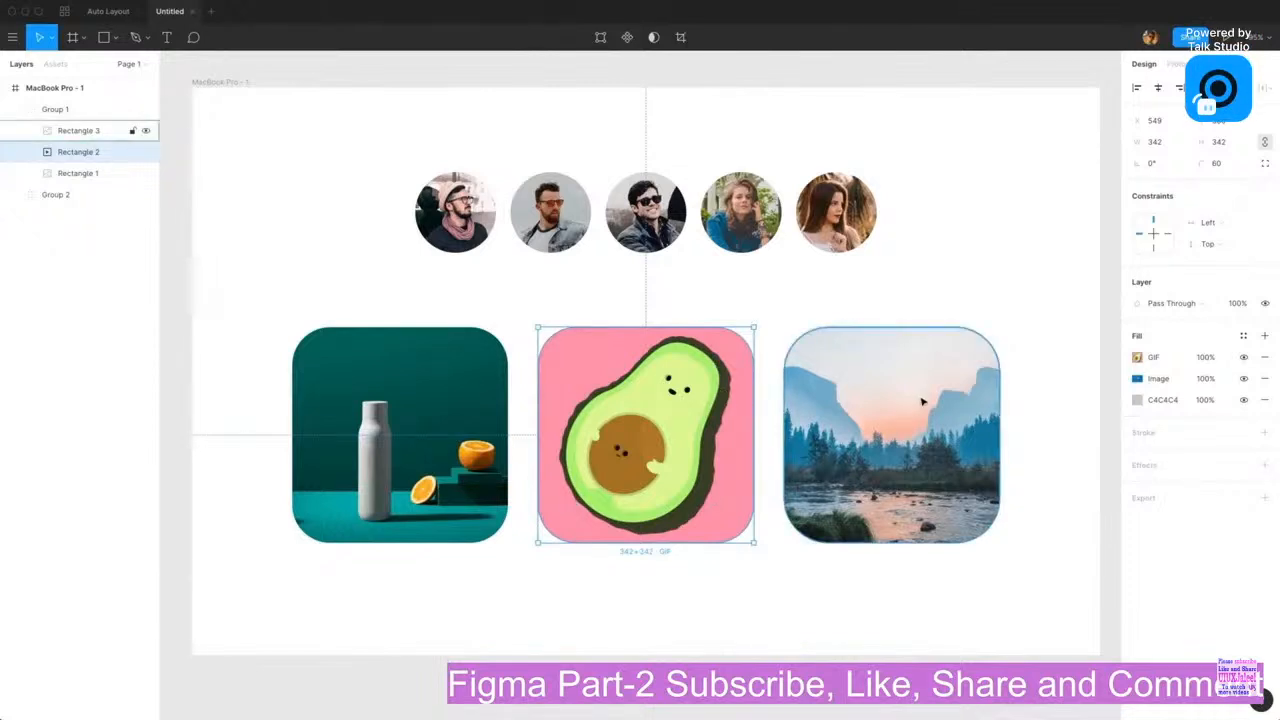
# Present the MacBook Pro - 1 frame to check the animated avocado card
pyautogui.click(254, 81)
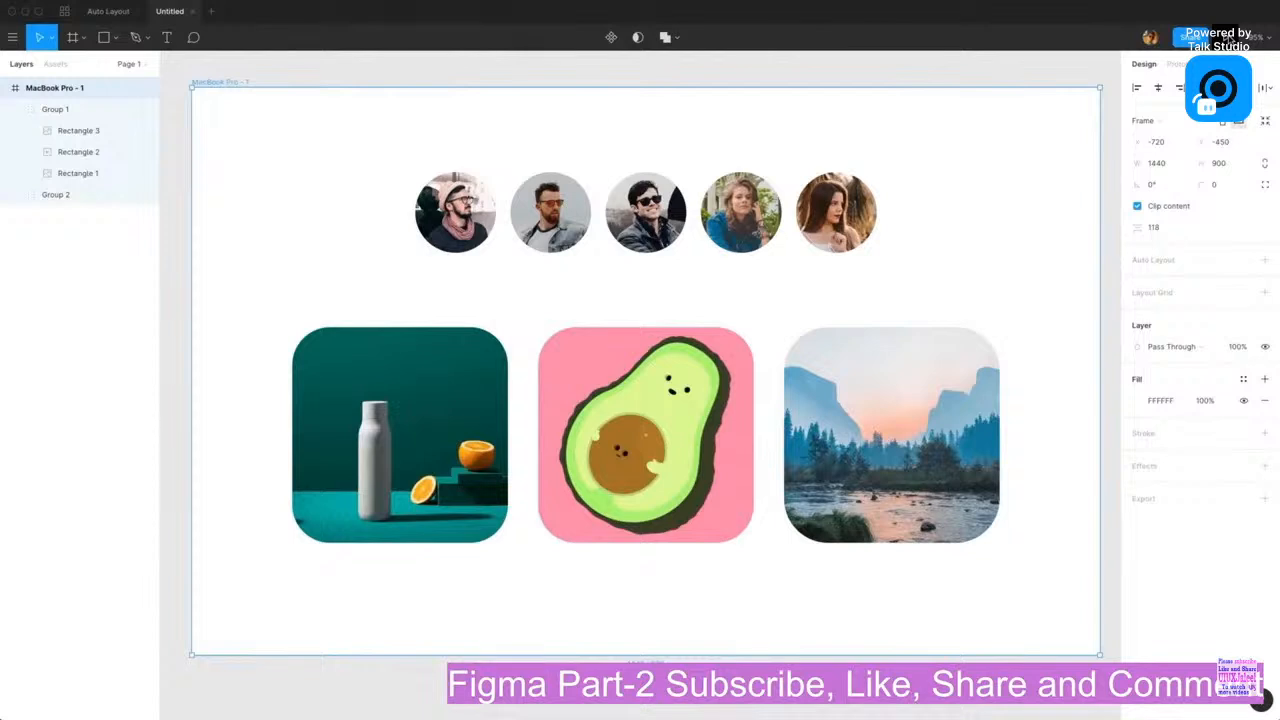
pyautogui.click(1228, 38)
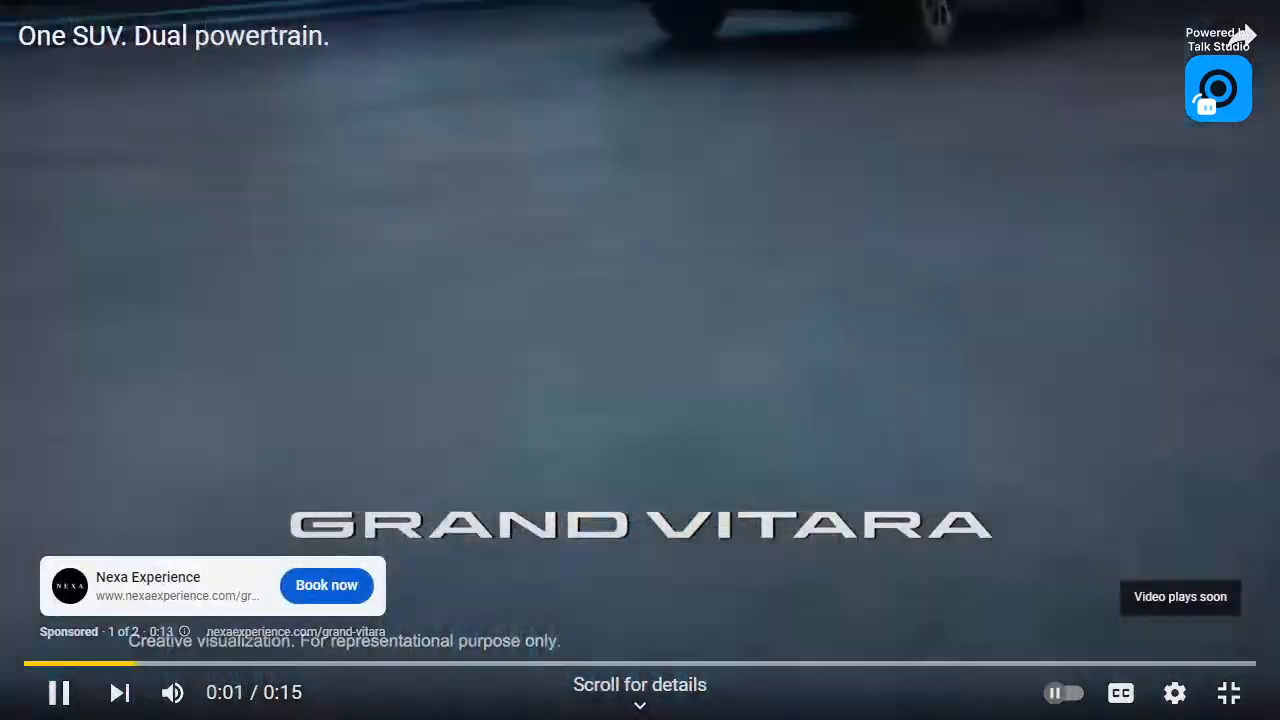